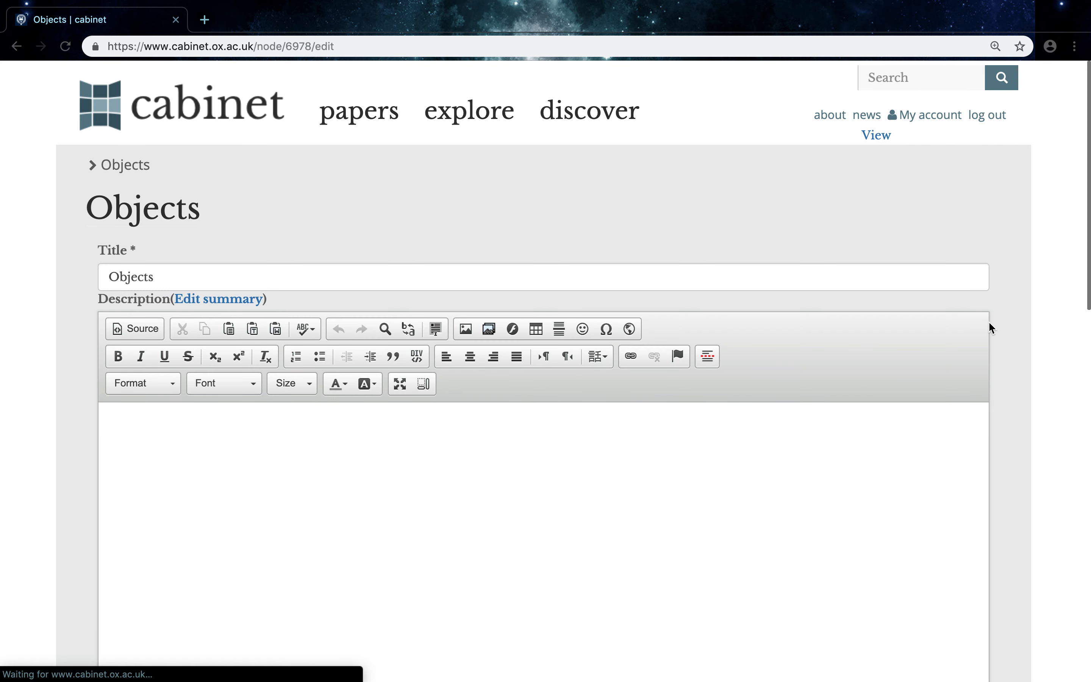
Start creating a new source from the Sources section of the Objects page
scroll(1029, 439, "down", 6)
scroll(1029, 437, "down", 11)
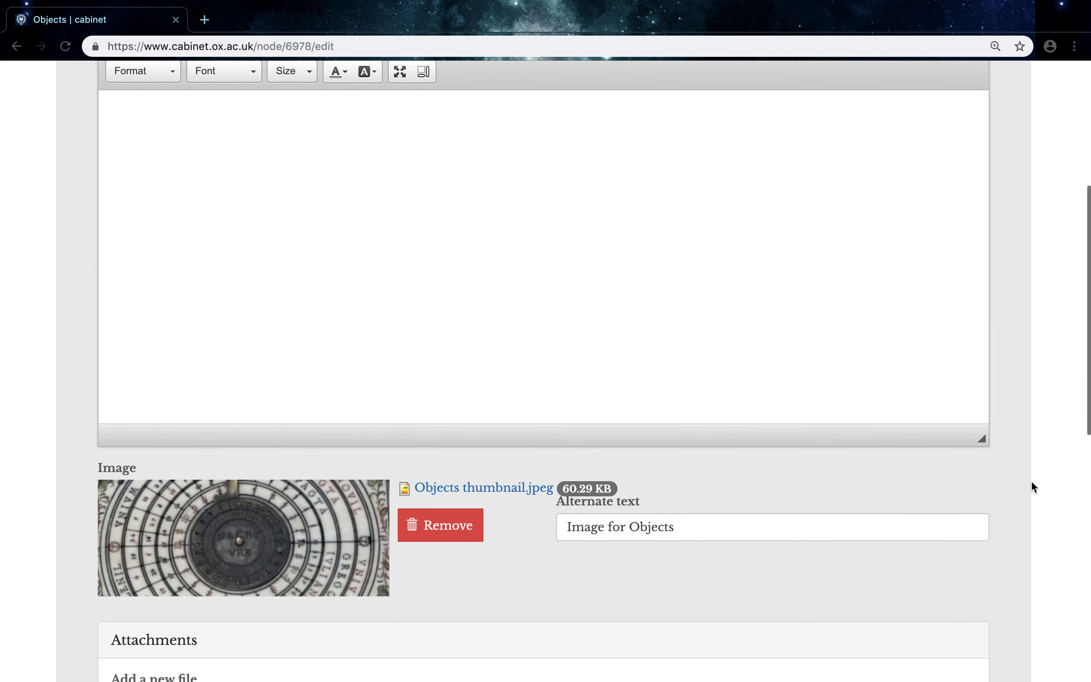
scroll(1033, 497, "down", 1)
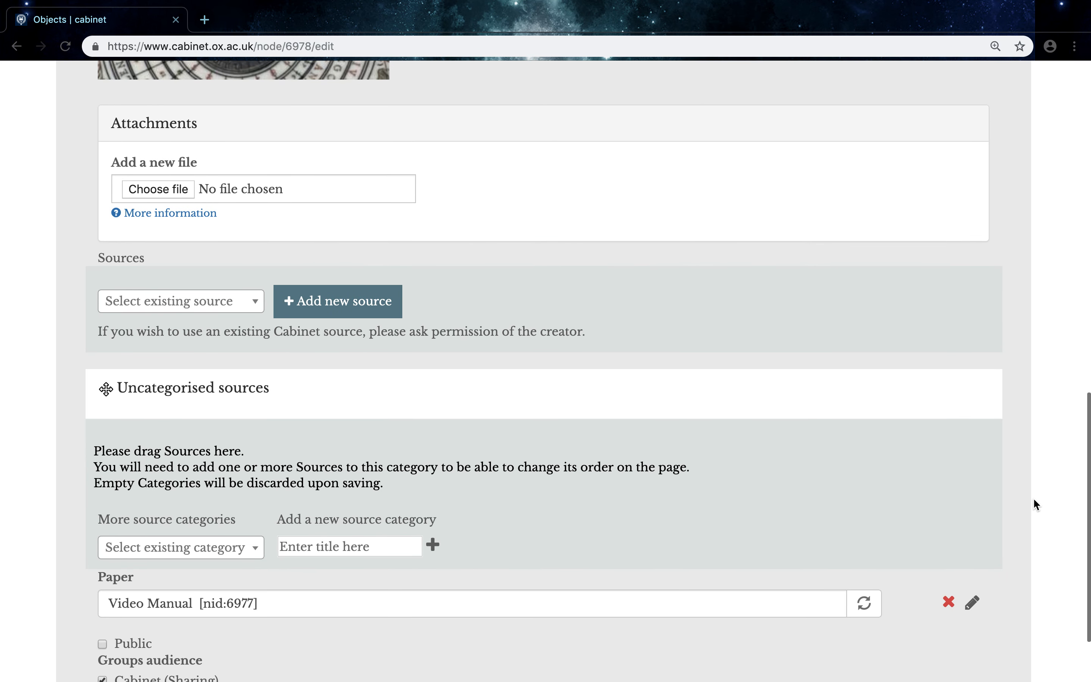
scroll(1033, 498, "up", 1)
scroll(1033, 498, "down", 1)
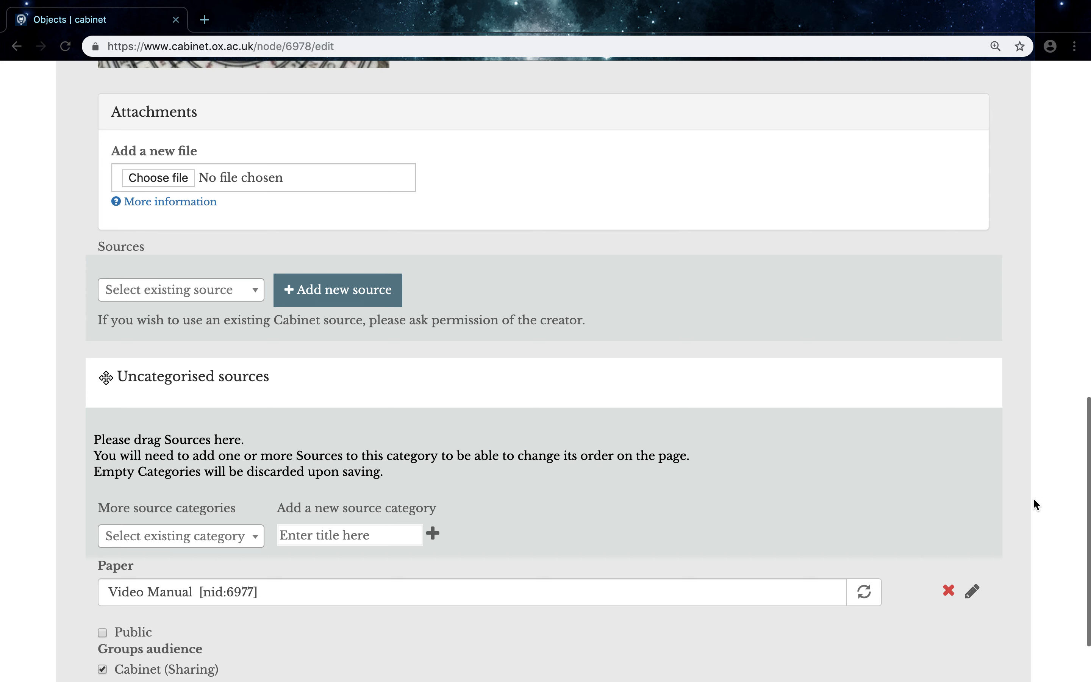
left_click(310, 294)
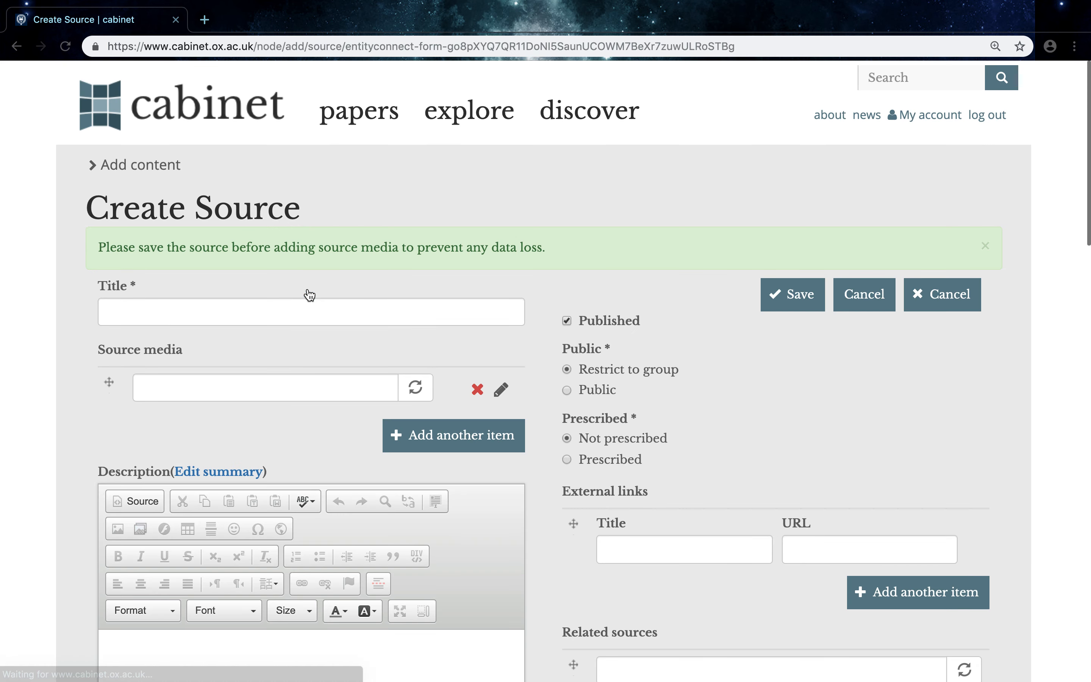
Title the new source "Ivory Diptych Sundial"
left_click(255, 307)
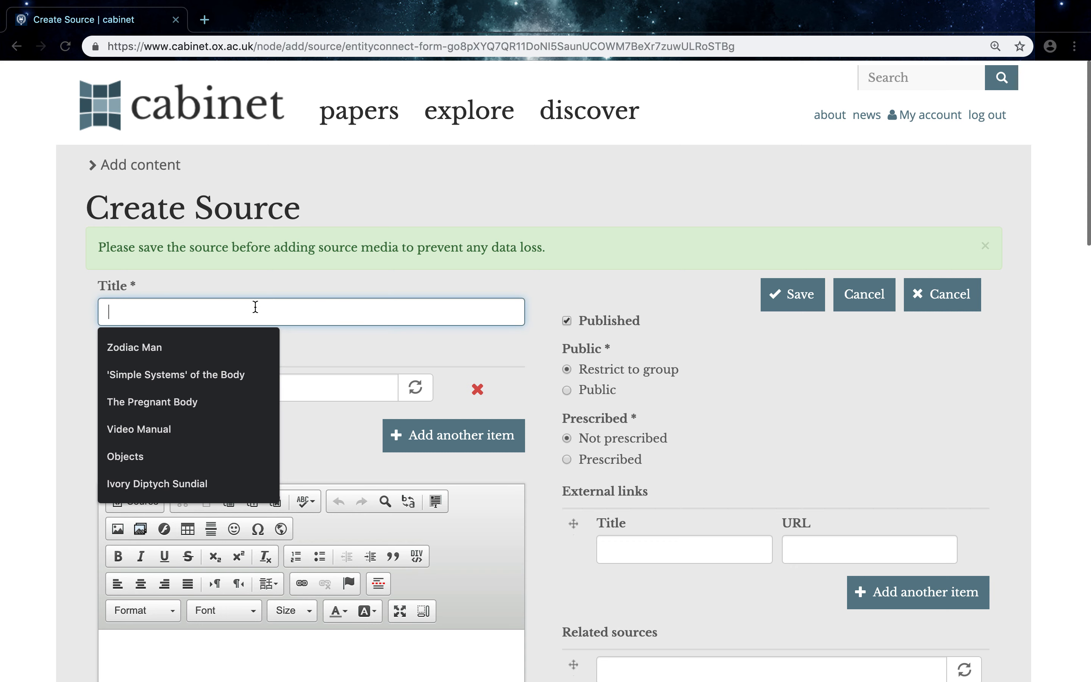
type("Ivory Diptych Sundial")
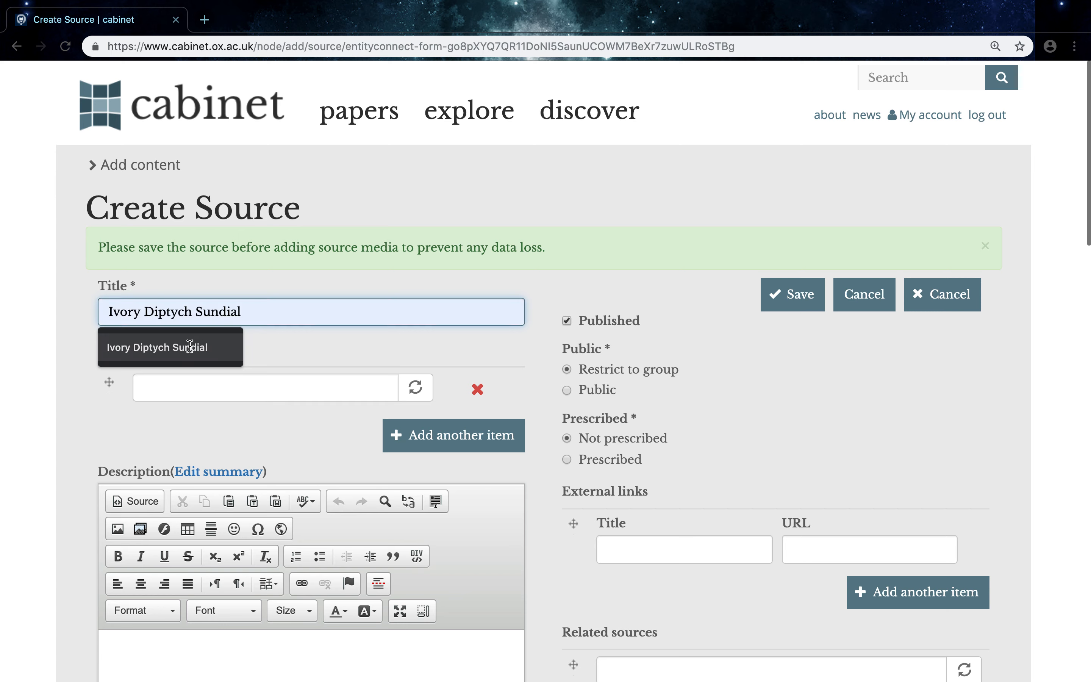
left_click(189, 345)
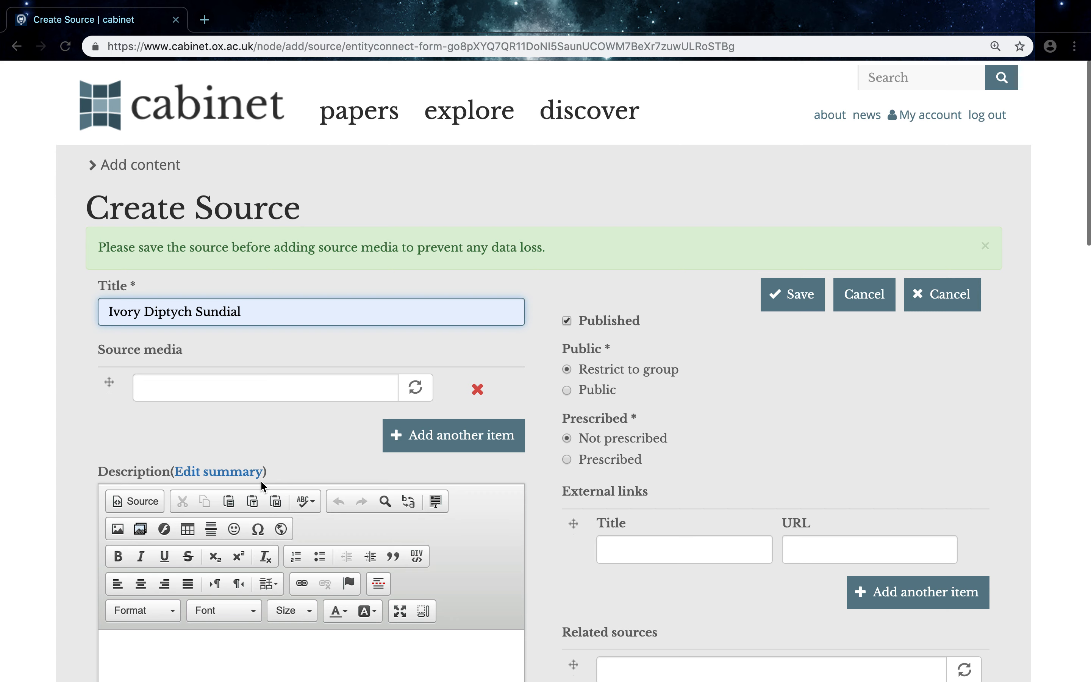
Add a second source media row, and start new media for the first row titled "Ivory Diptych Sundial"
left_click(405, 440)
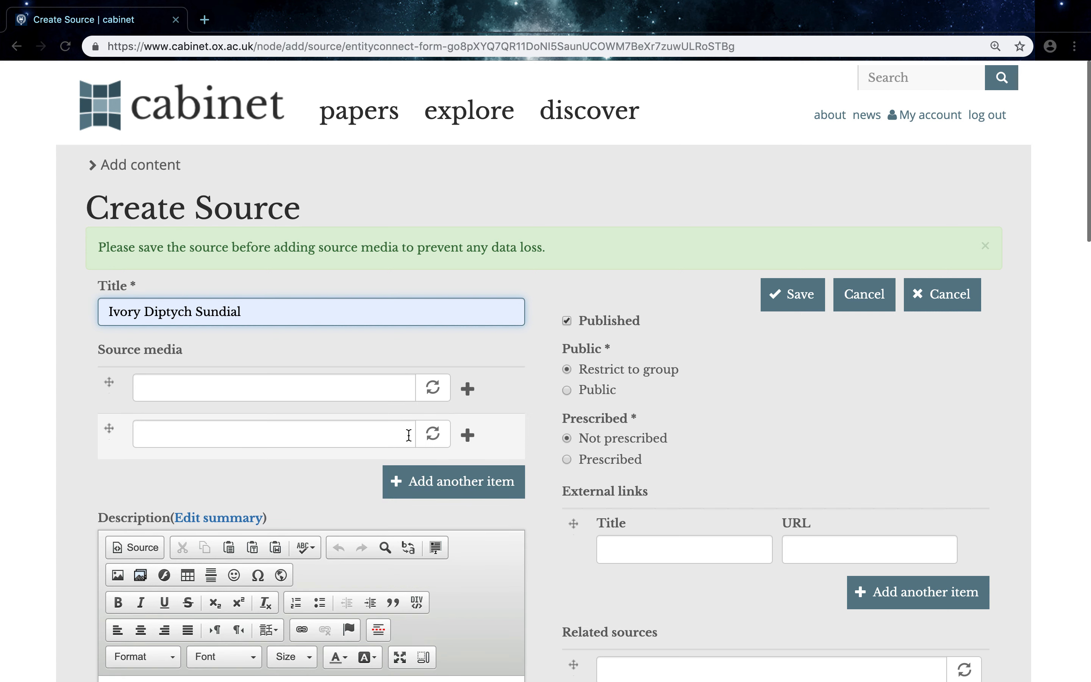
left_click(468, 389)
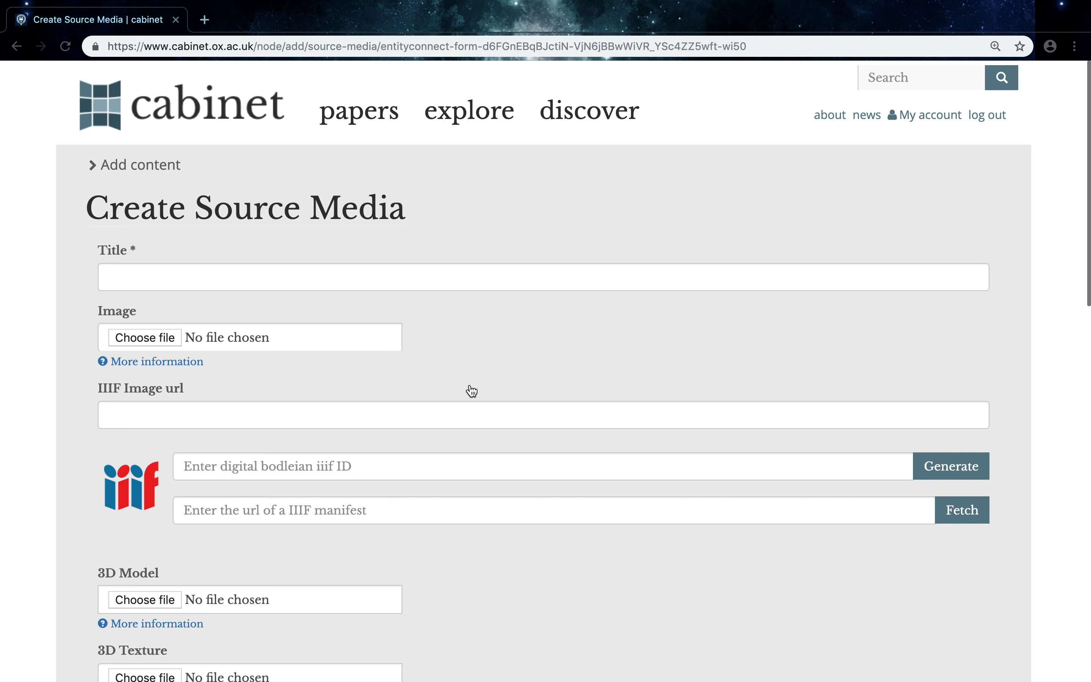
left_click(431, 270)
type("Ivory Diptych Sundial")
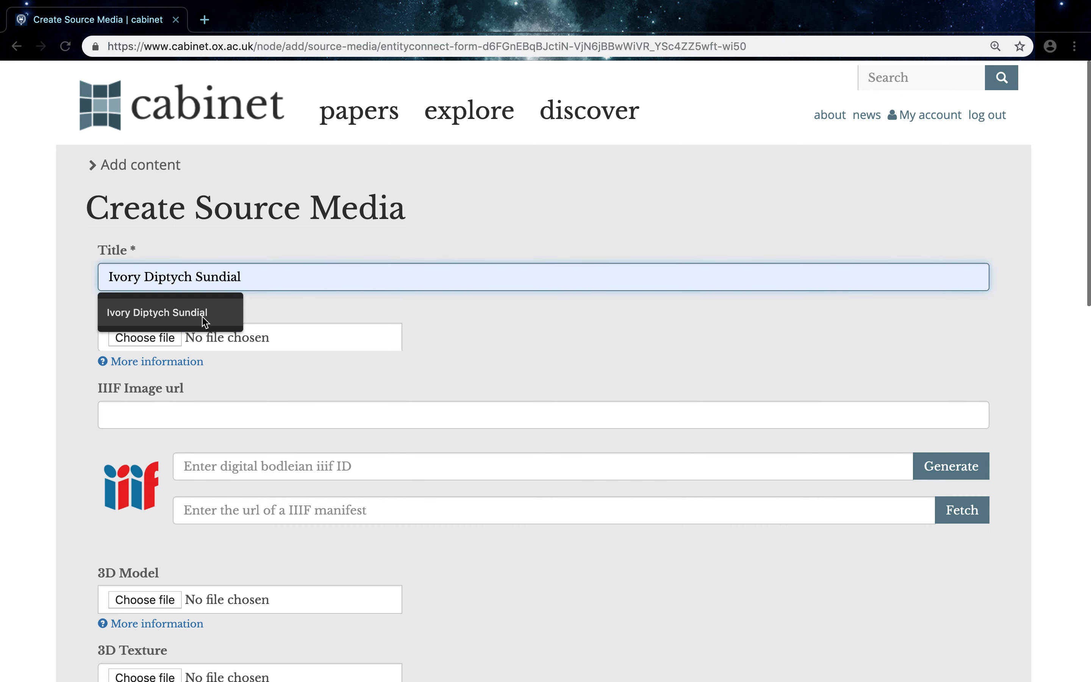
left_click(201, 315)
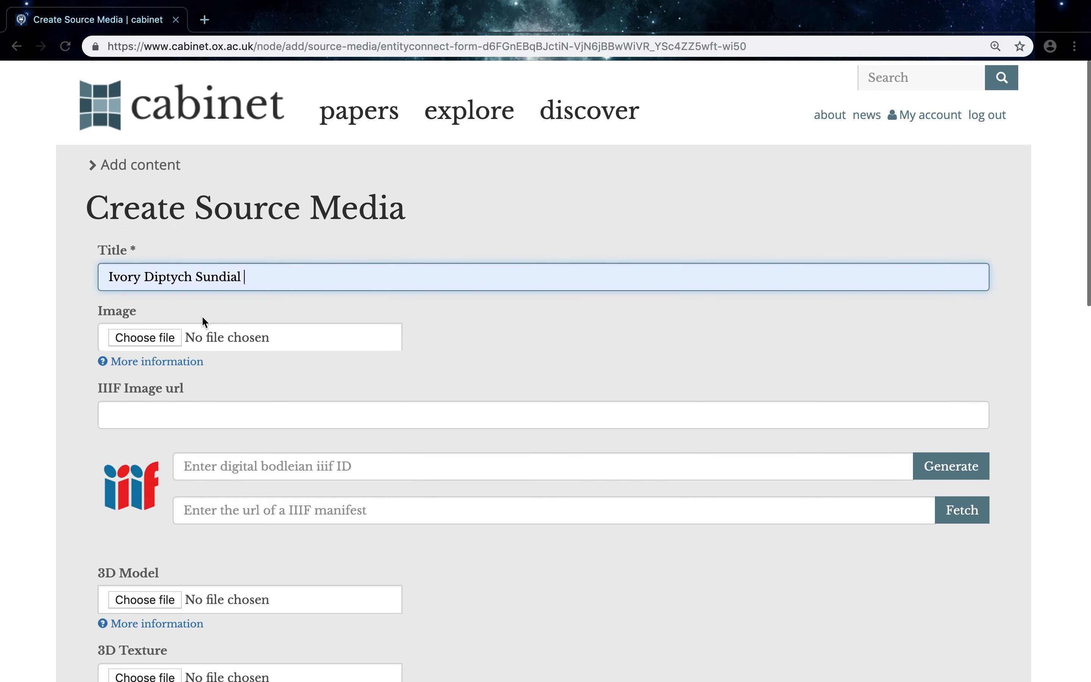
Attach IvorySundial1.jpg as the media's image from the Ivory Sundial Diptych folder, inside Cabinet Sources in the desktop's Video Manual folder
mouse_move(144, 3)
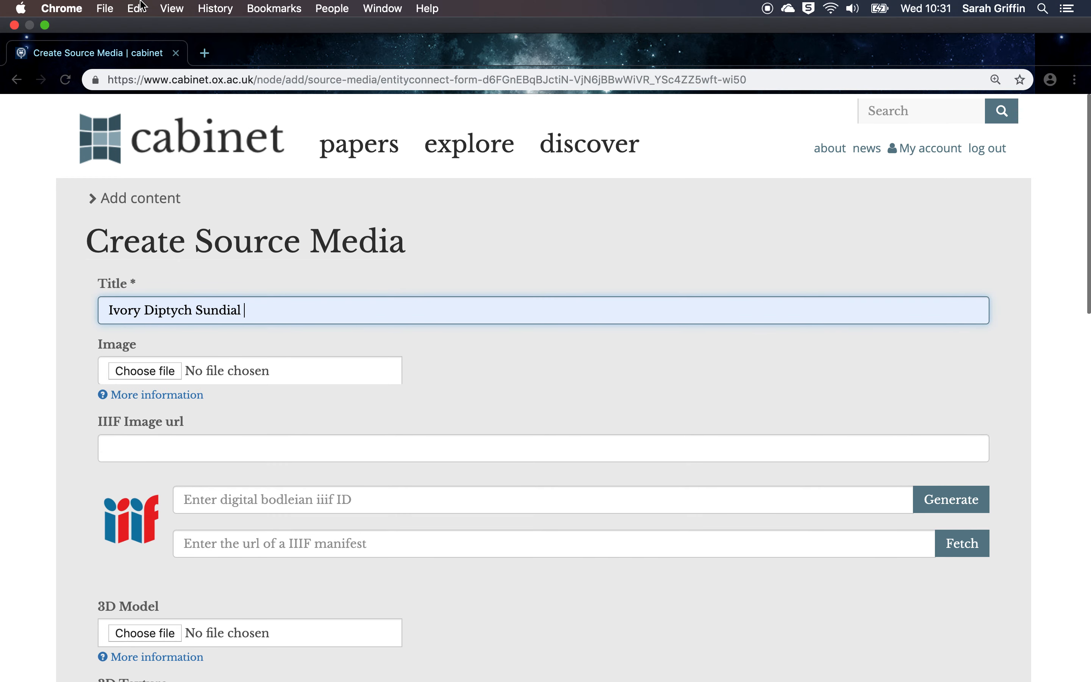
left_click(45, 24)
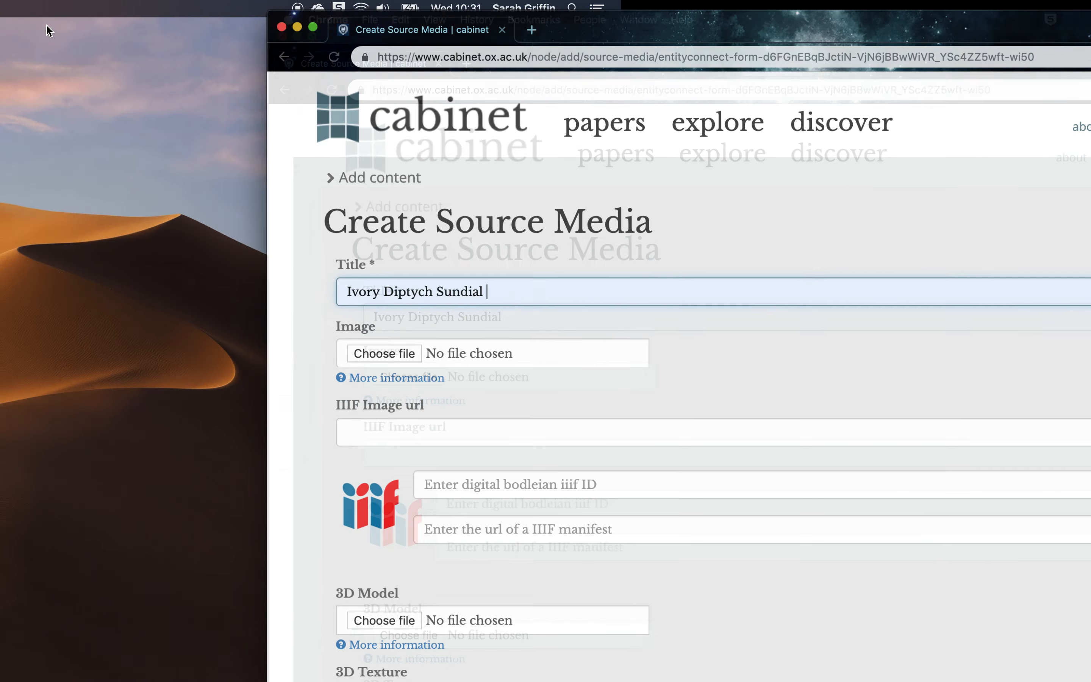
left_click(117, 134)
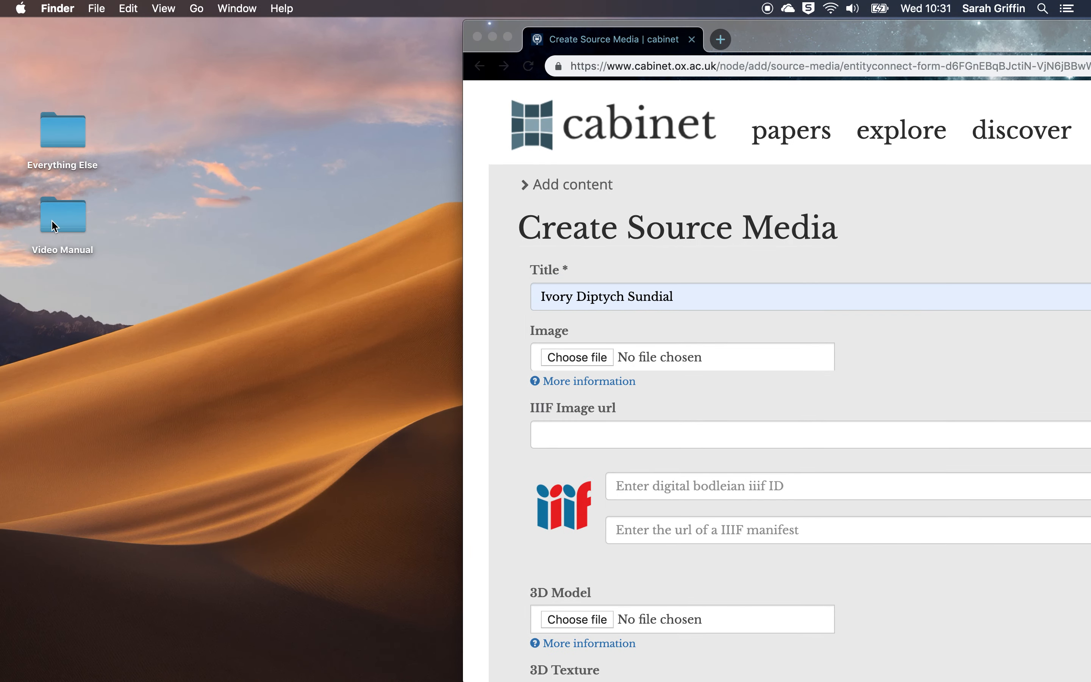
double_click(66, 222)
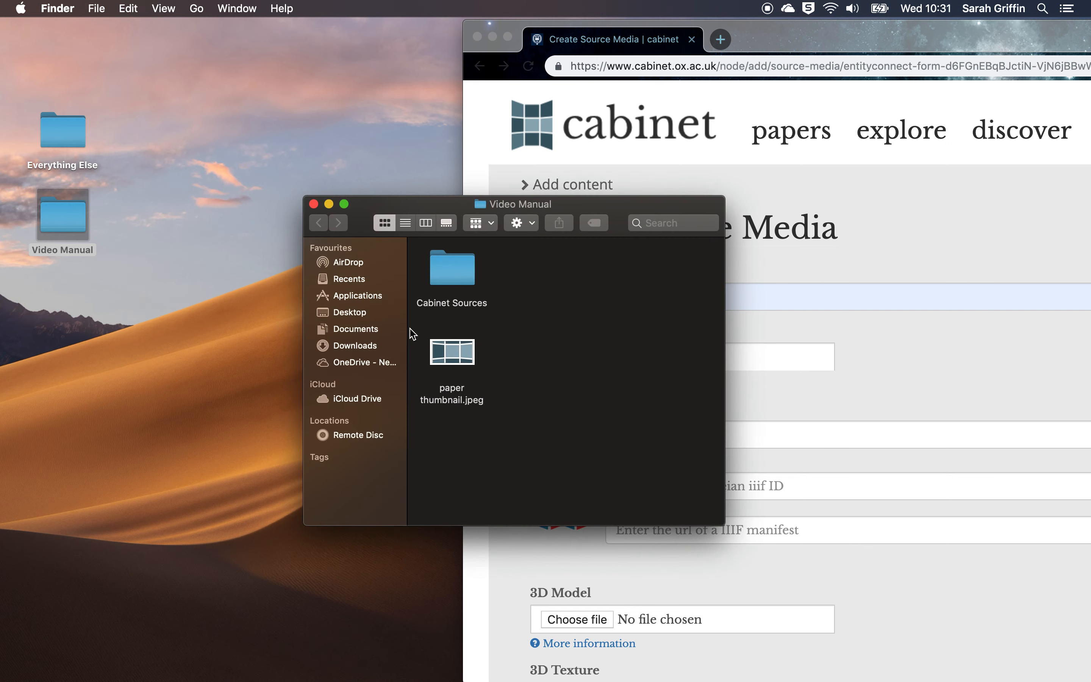
double_click(451, 280)
left_click_drag(467, 211, 153, 75)
double_click(223, 224)
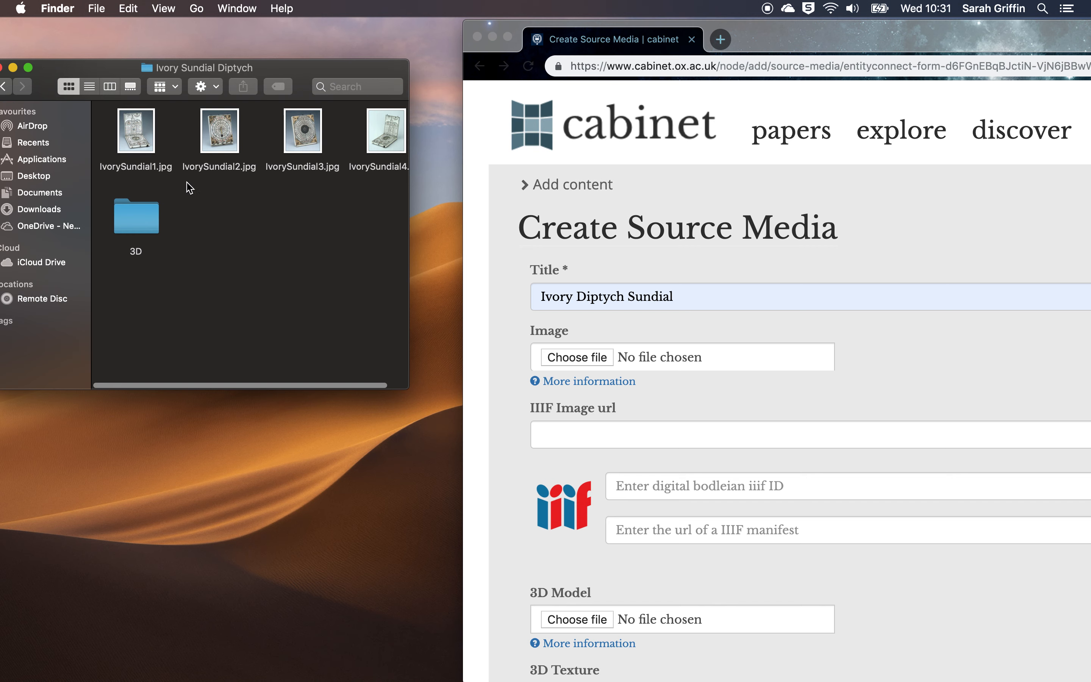
left_click_drag(133, 131, 665, 351)
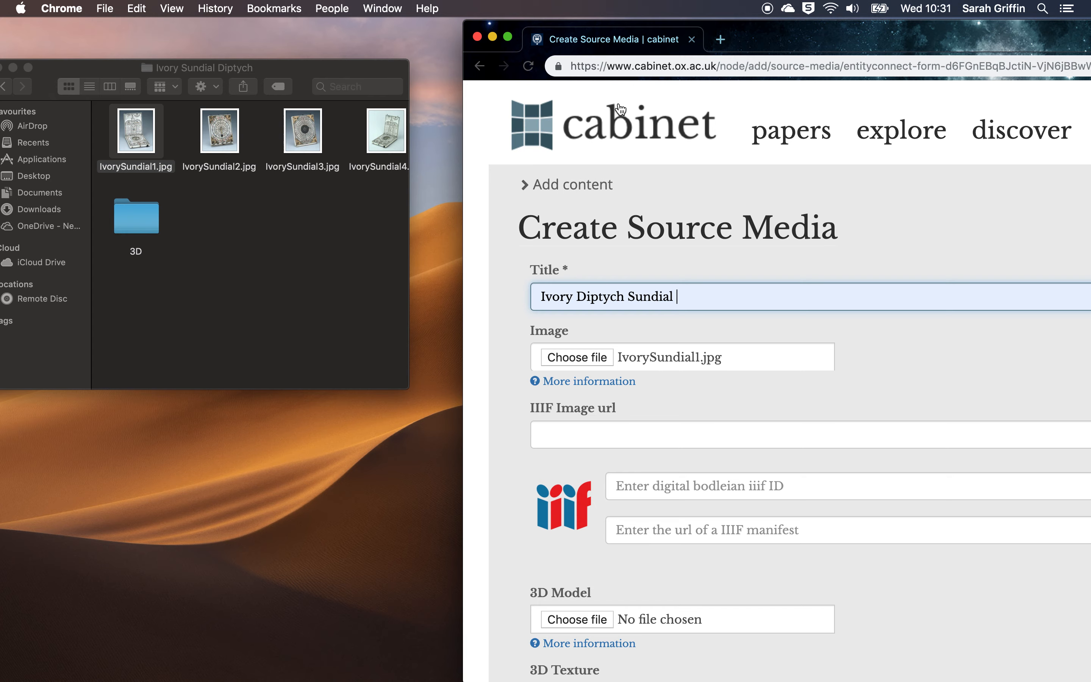
left_click(508, 40)
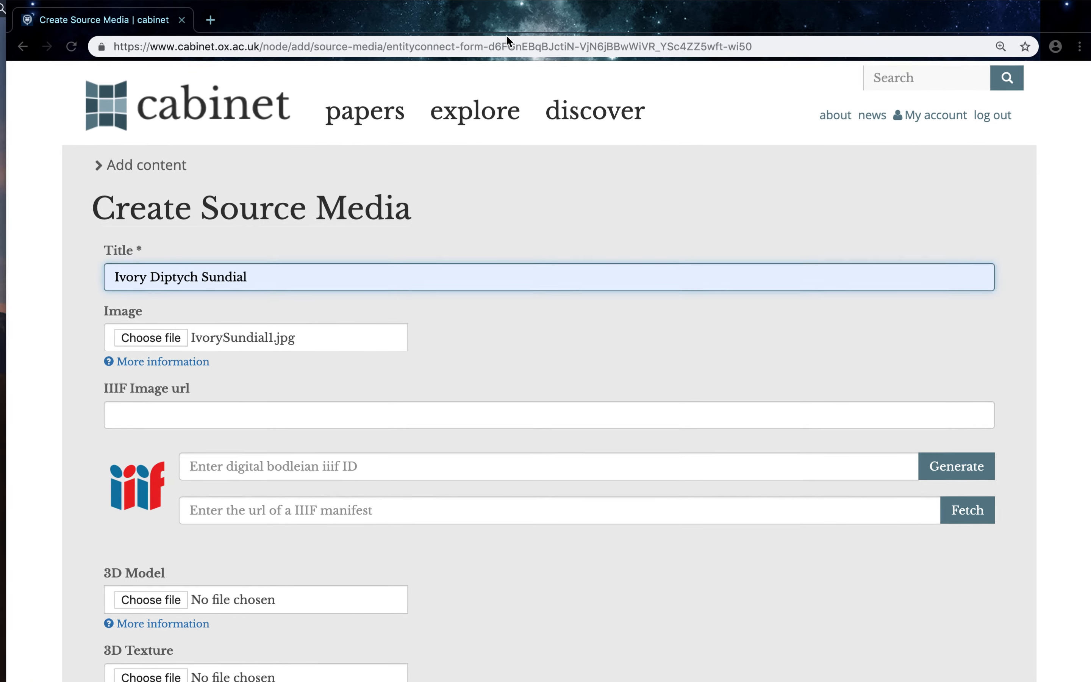
Set the source media's date to "c. 1600"
scroll(479, 678, "down", 5)
scroll(473, 575, "down", 10)
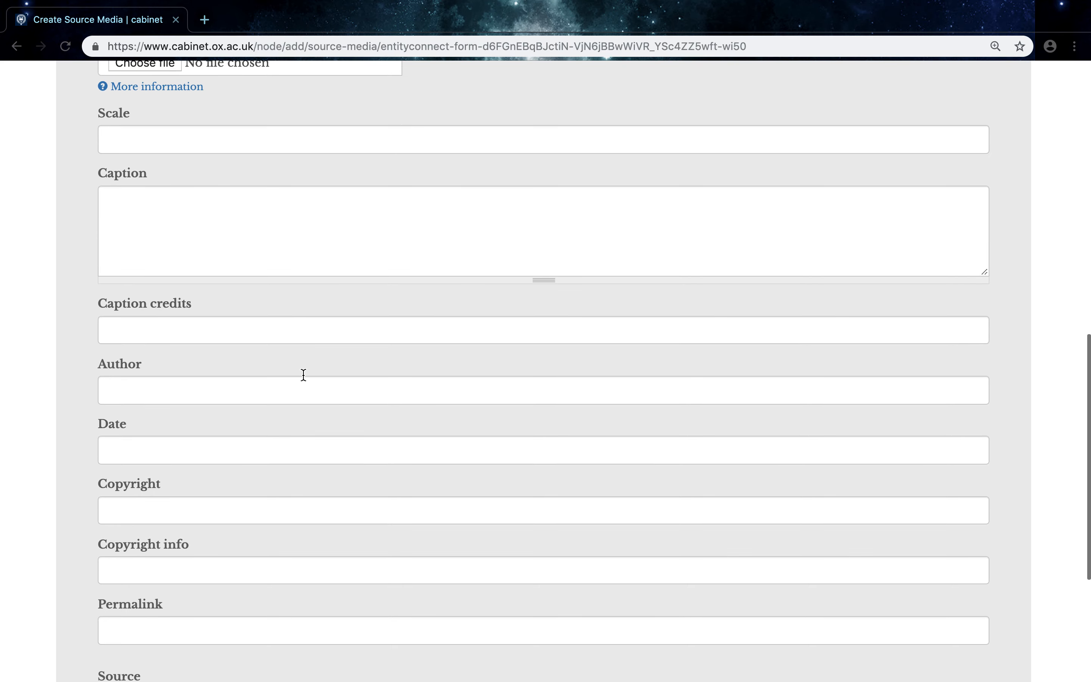
scroll(343, 514, "down", 1)
scroll(375, 559, "down", 1)
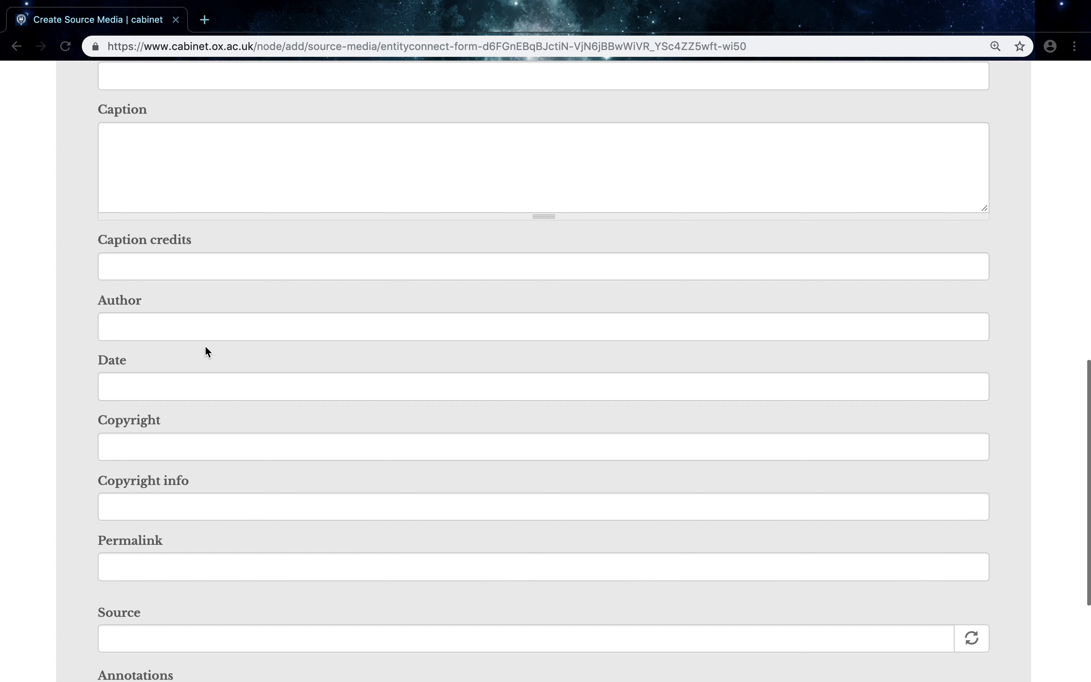
left_click(207, 384)
type("c.")
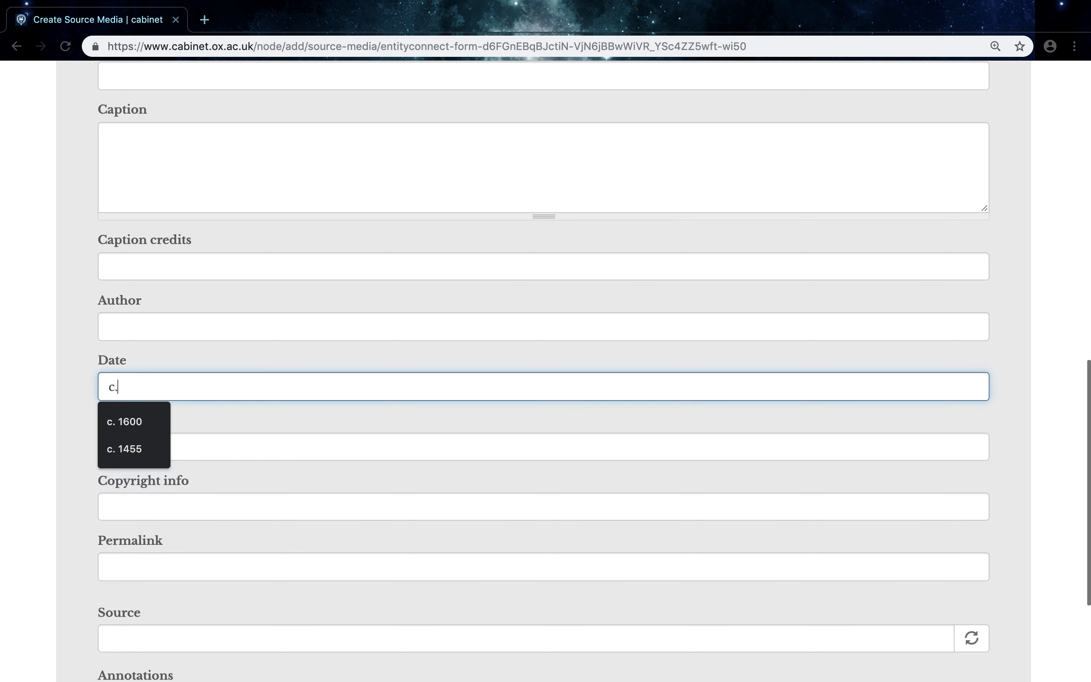
type(" 1600")
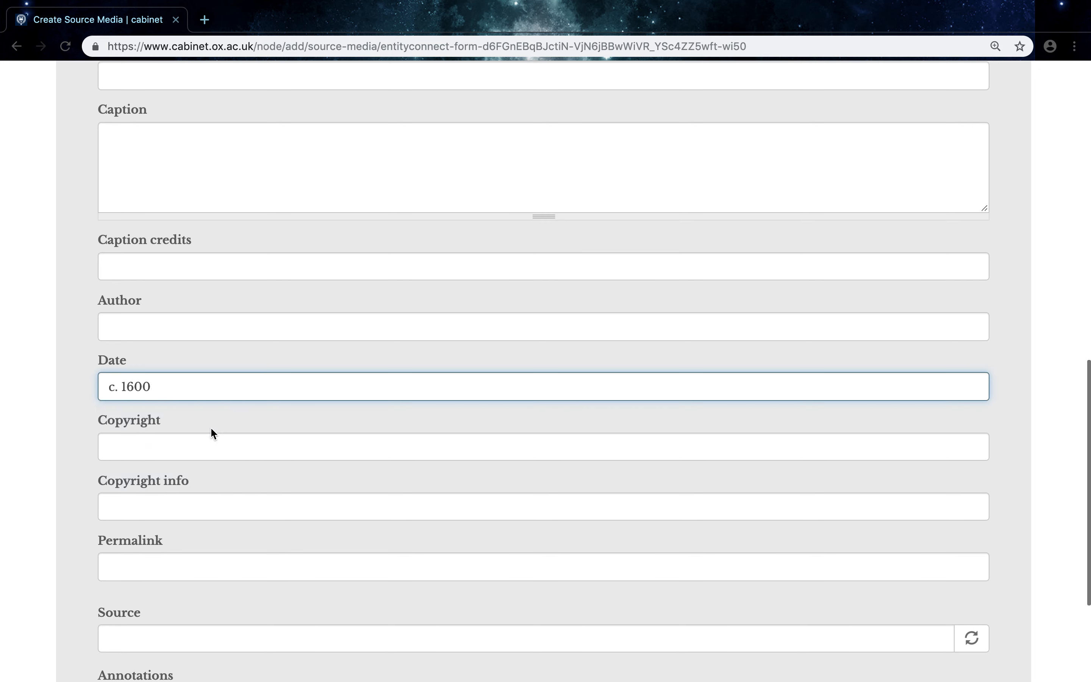
Enter "History of Science Museum, Oxford" as the media's copyright and save the source media
left_click(214, 441)
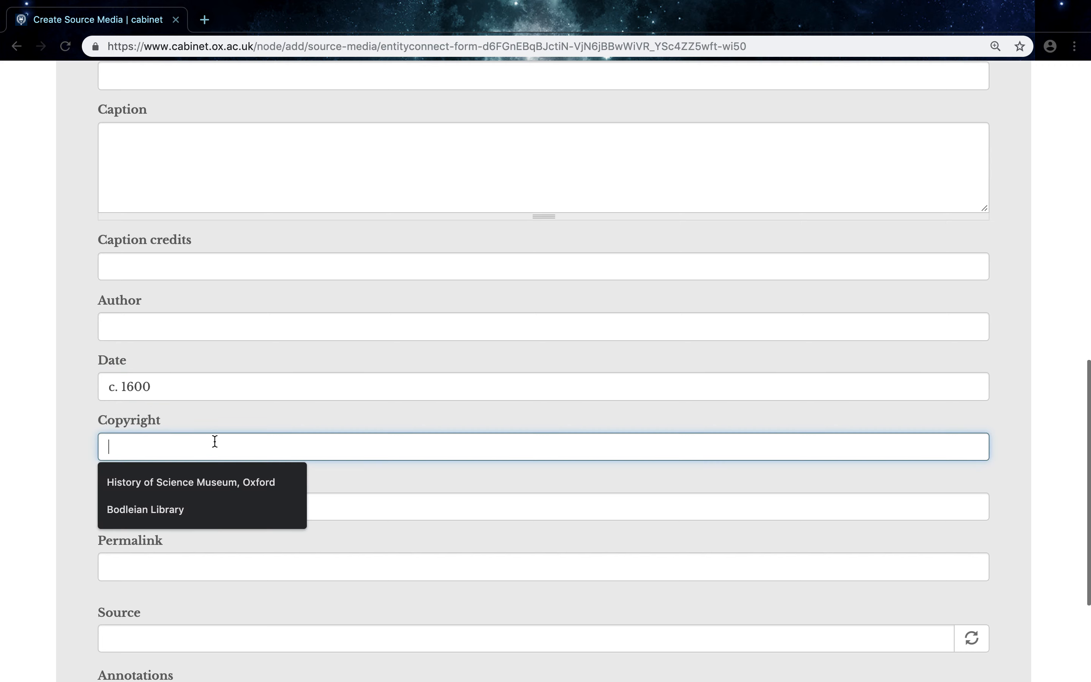
type("Histr")
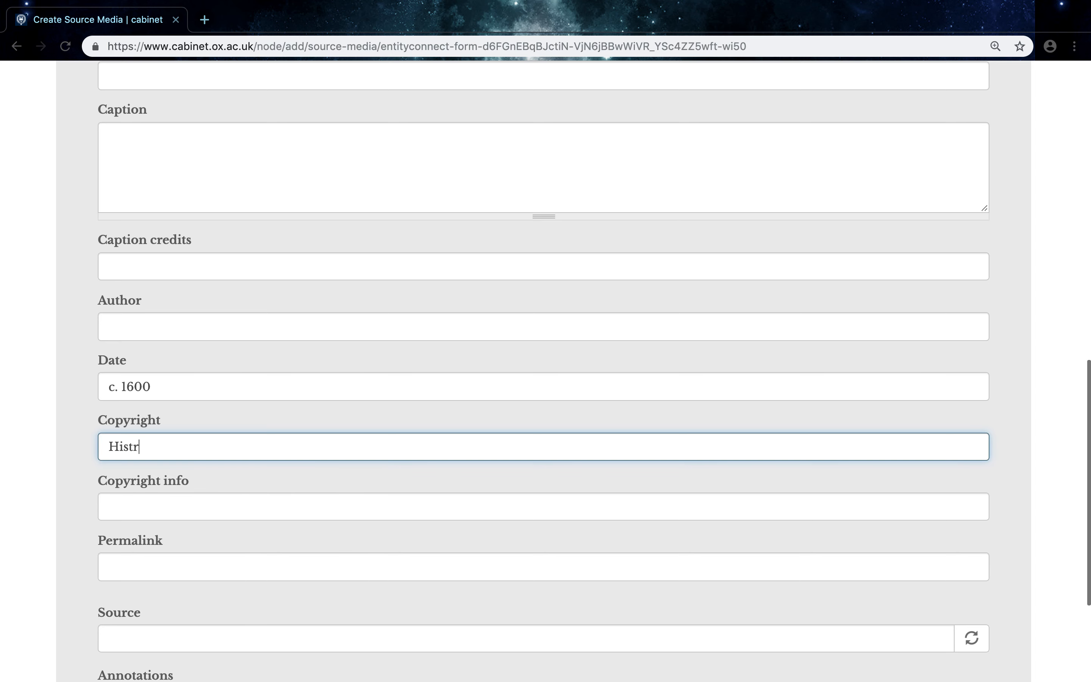
key("BackSpace")
type("ory of Science Museum, Oxford")
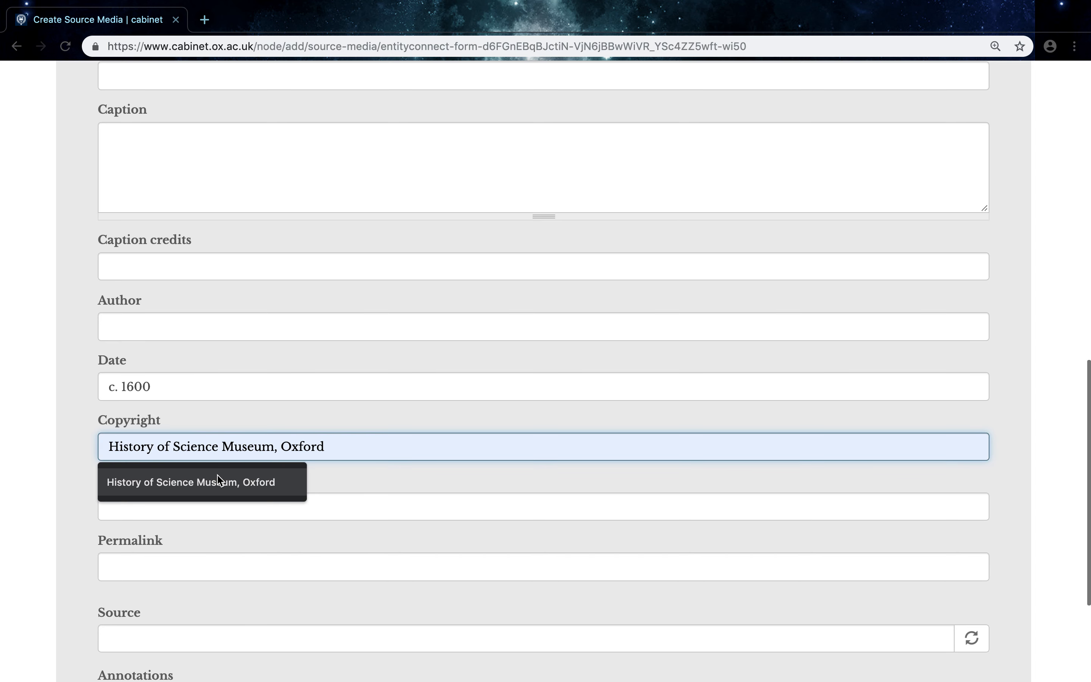
left_click(218, 481)
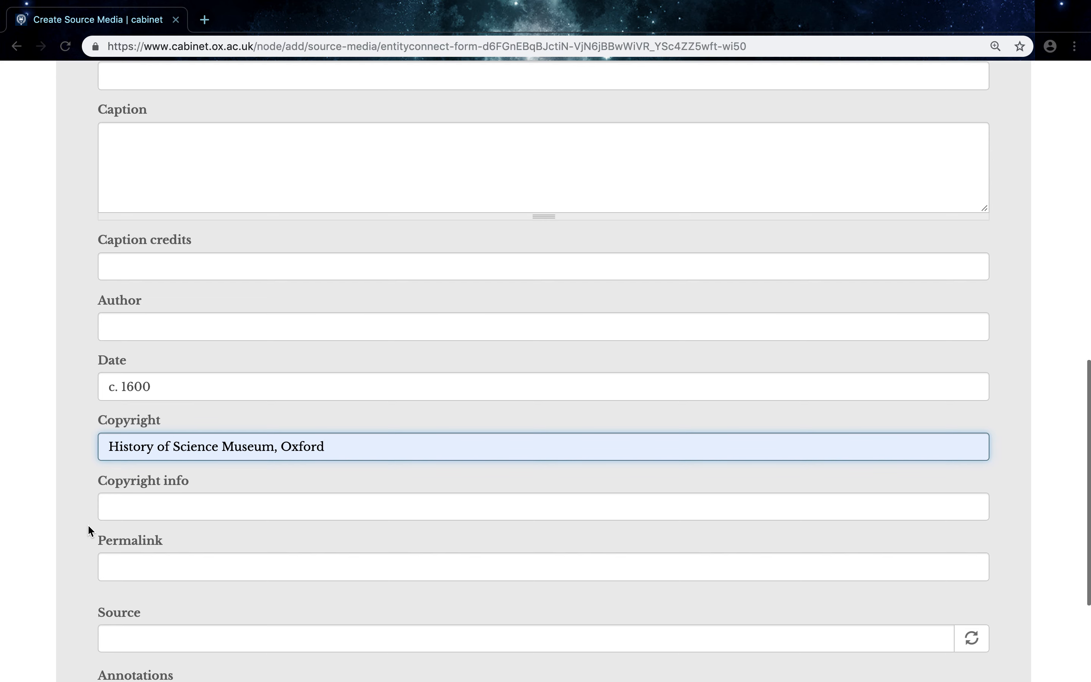
scroll(81, 549, "down", 5)
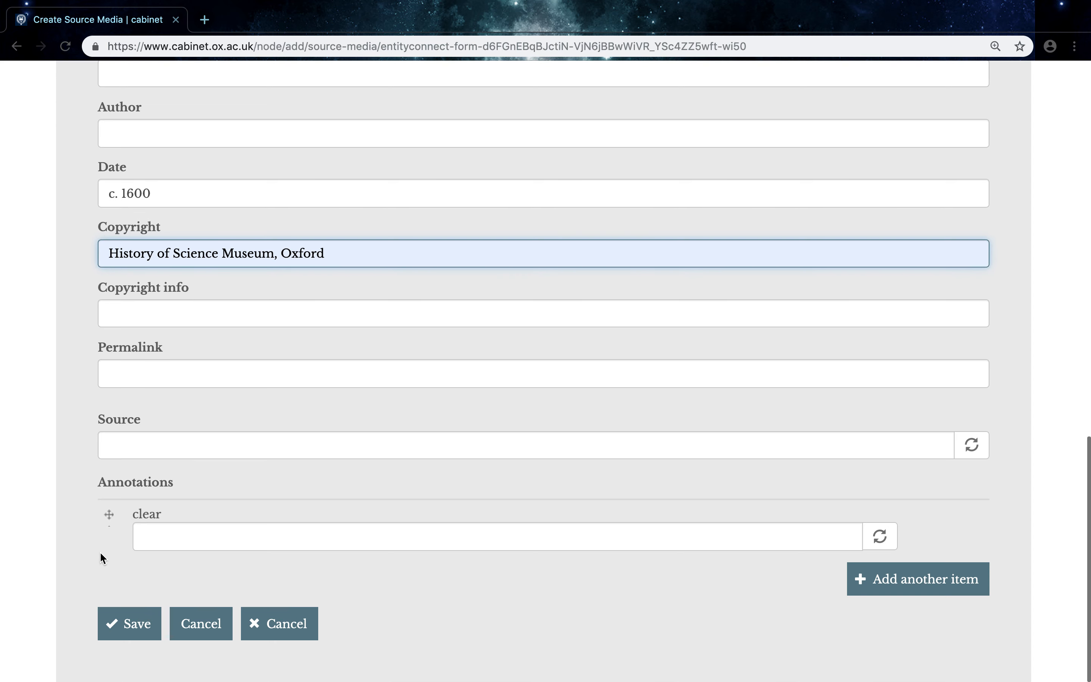
left_click(128, 625)
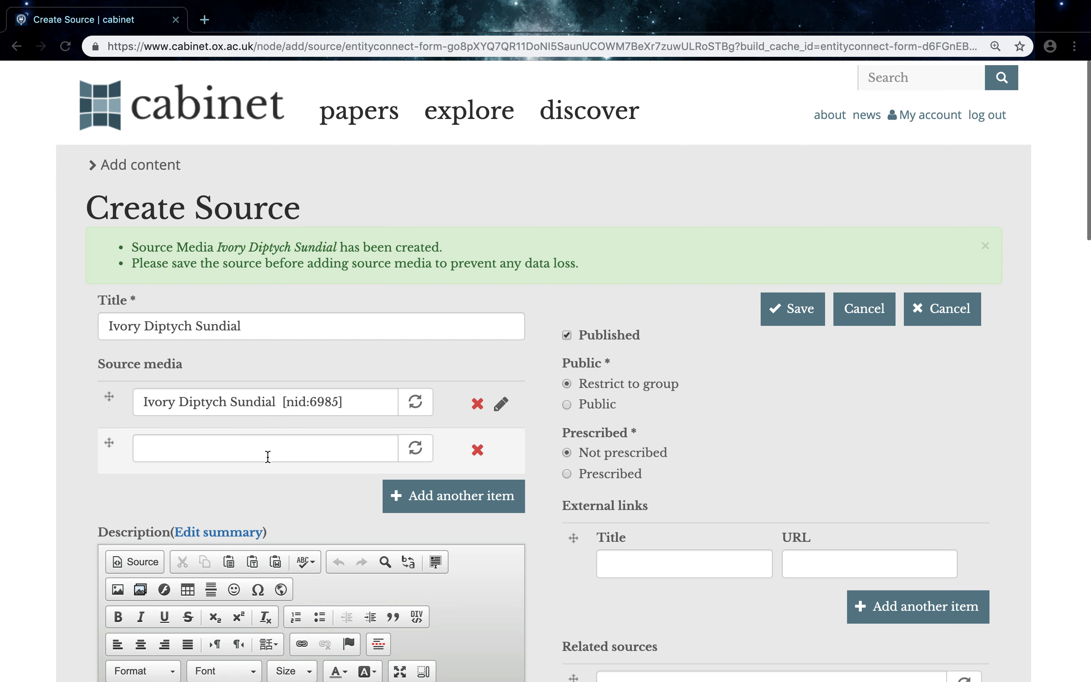
Bring up the Word document holding the sundial's metadata beside the new source's Admin metadata section
scroll(315, 514, "down", 4)
scroll(332, 533, "down", 18)
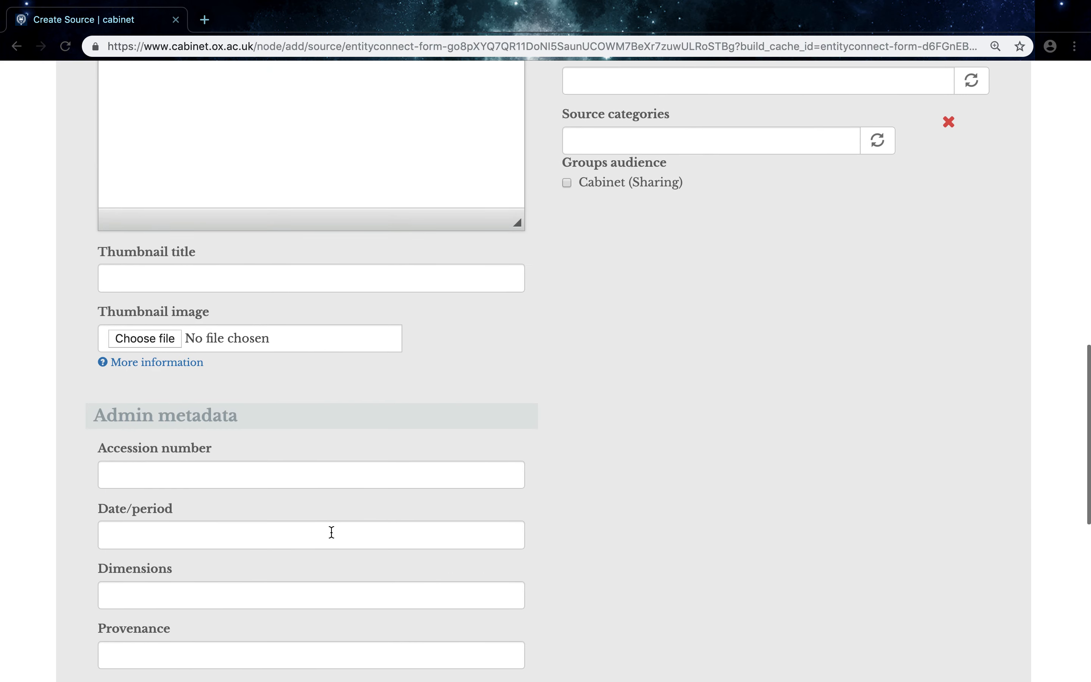
scroll(361, 562, "down", 4)
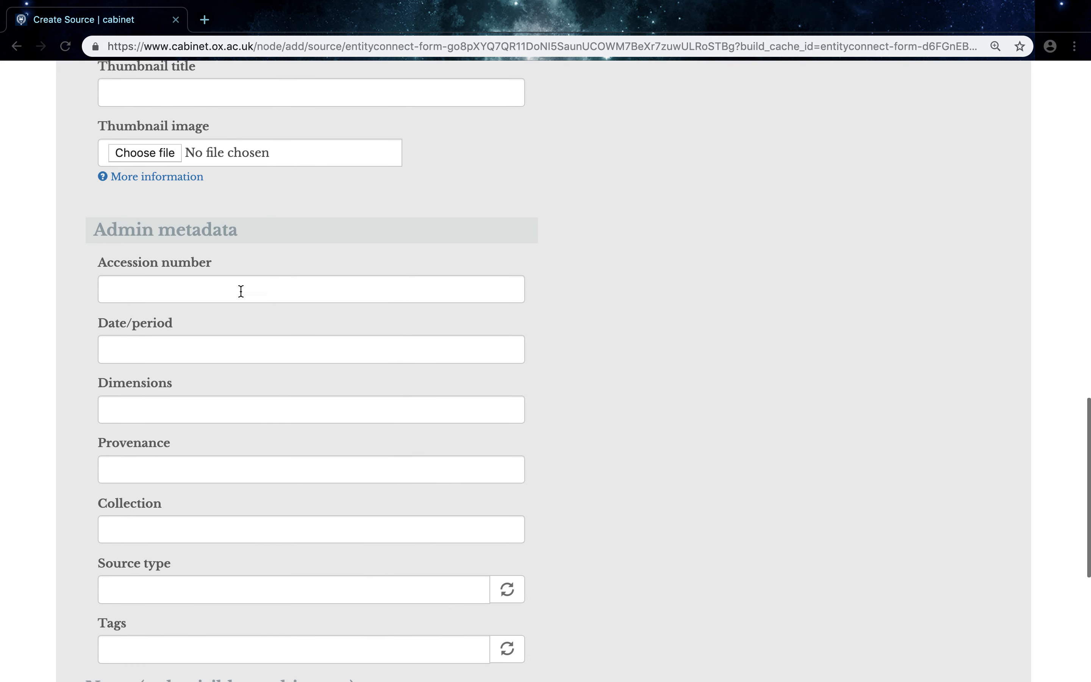
left_click(228, 283)
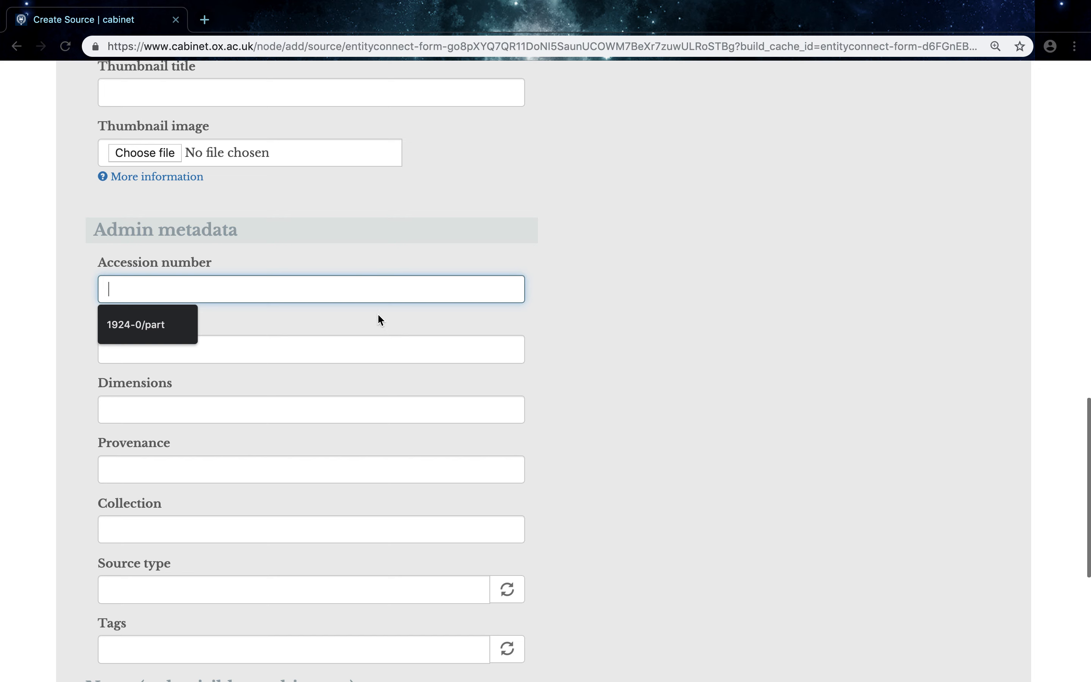
left_click(593, 311)
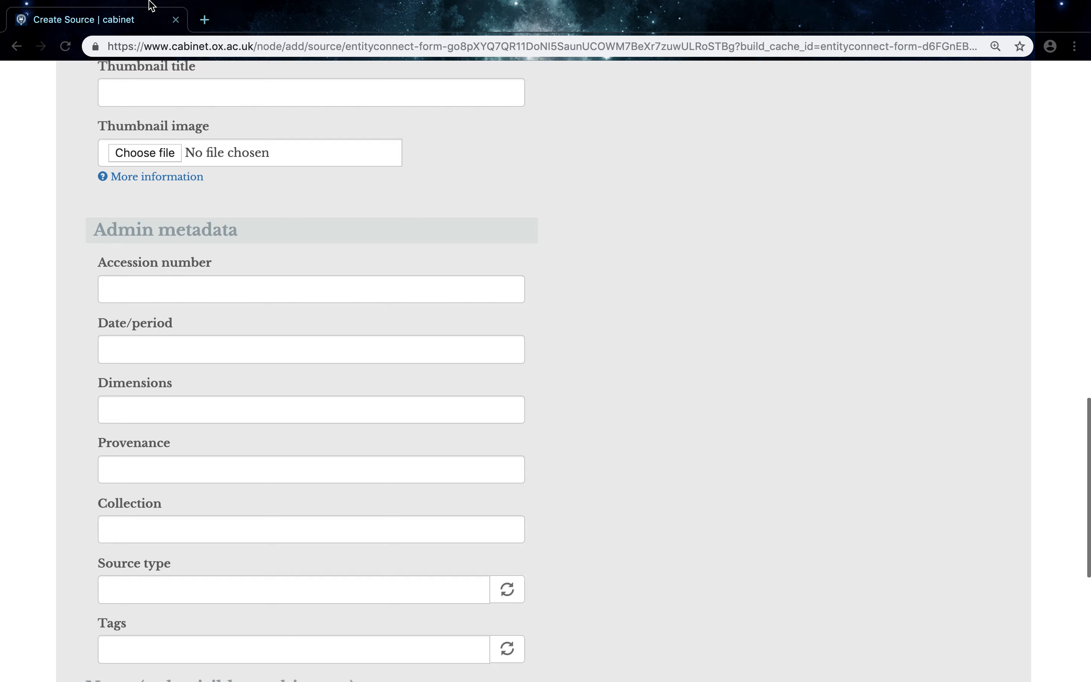
mouse_move(55, 1)
left_click(46, 26)
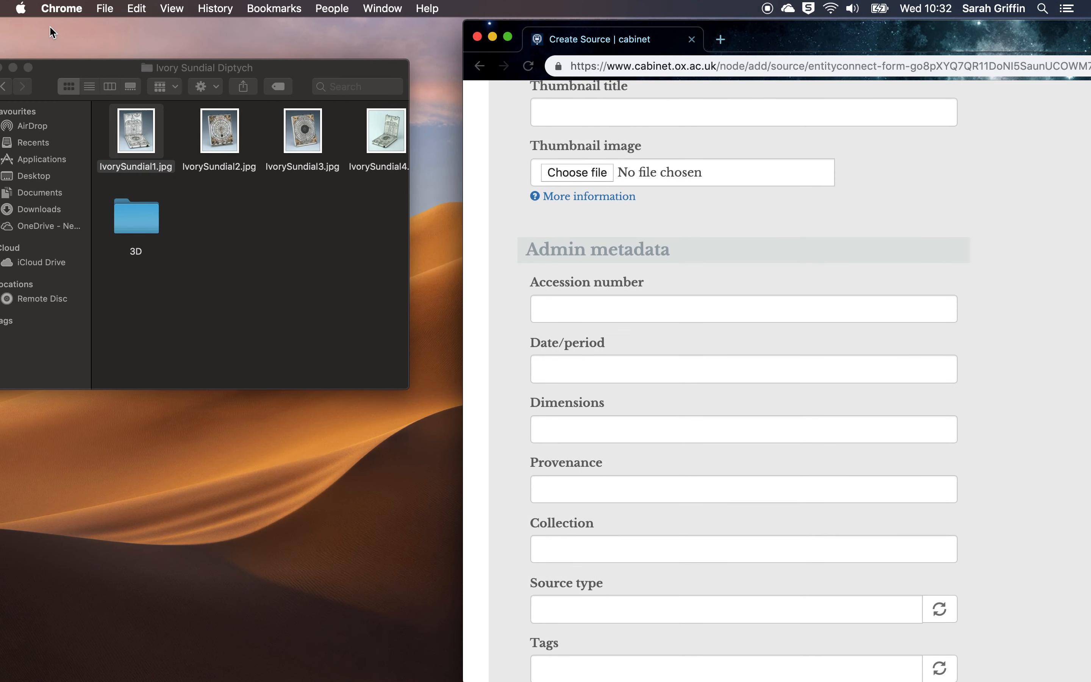
left_click(188, 227)
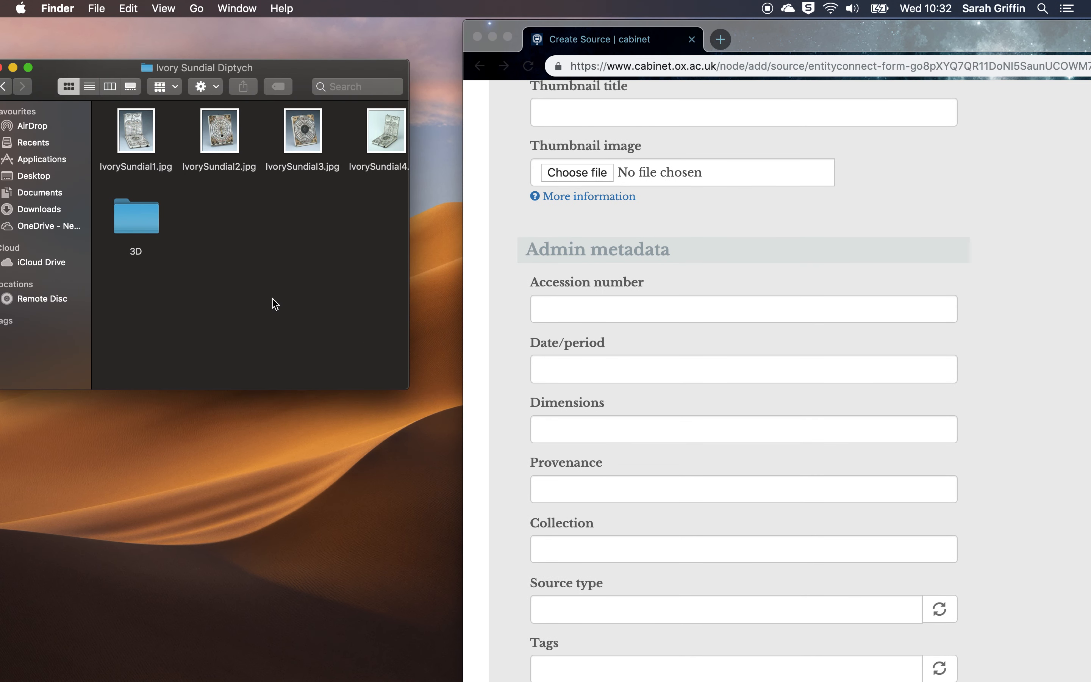
mouse_move(1021, 676)
left_click(978, 675)
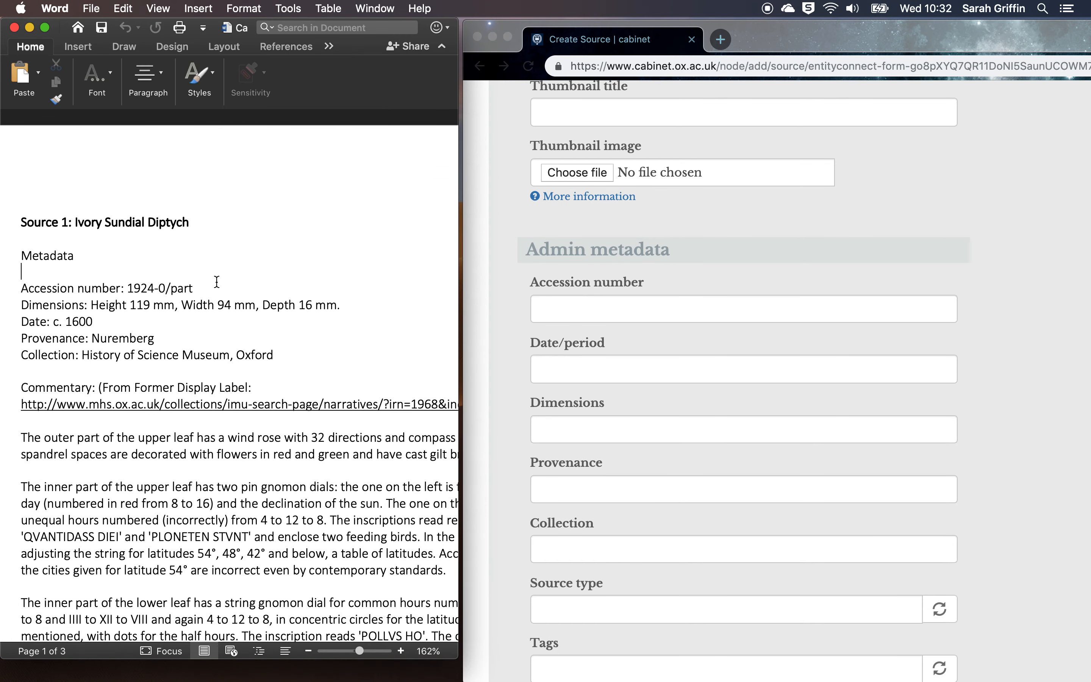
Copy the accession number 1924-0/part from the Word document into the source's Accession number field
left_click(623, 315)
left_click(249, 284)
left_click_drag(212, 287, 127, 288)
key("super+c")
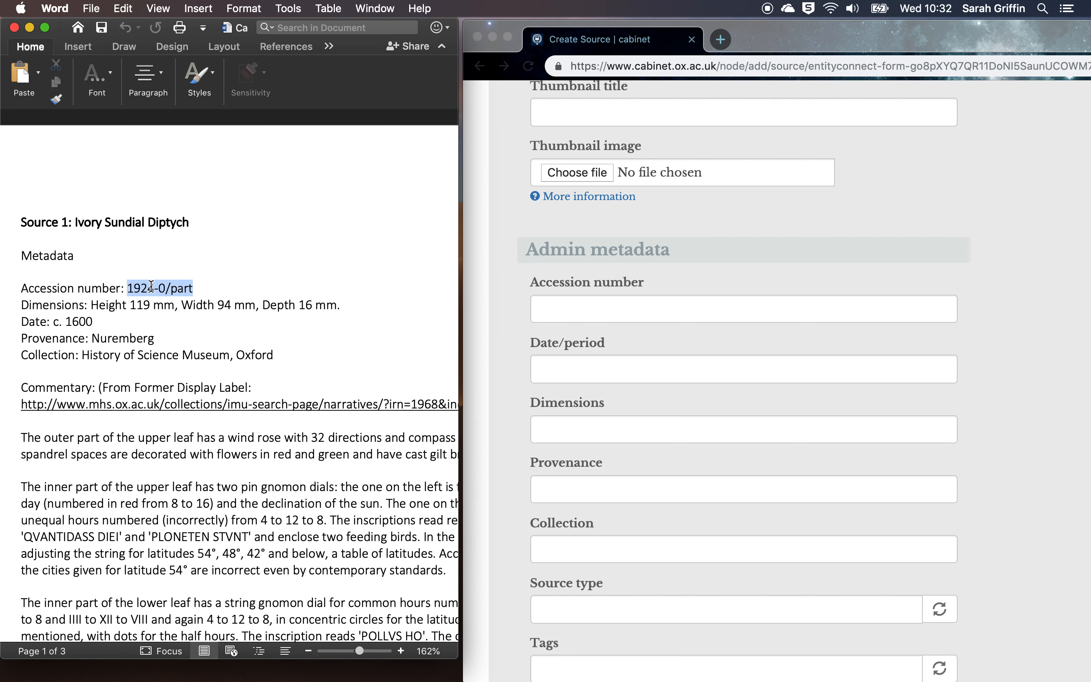
left_click(554, 306)
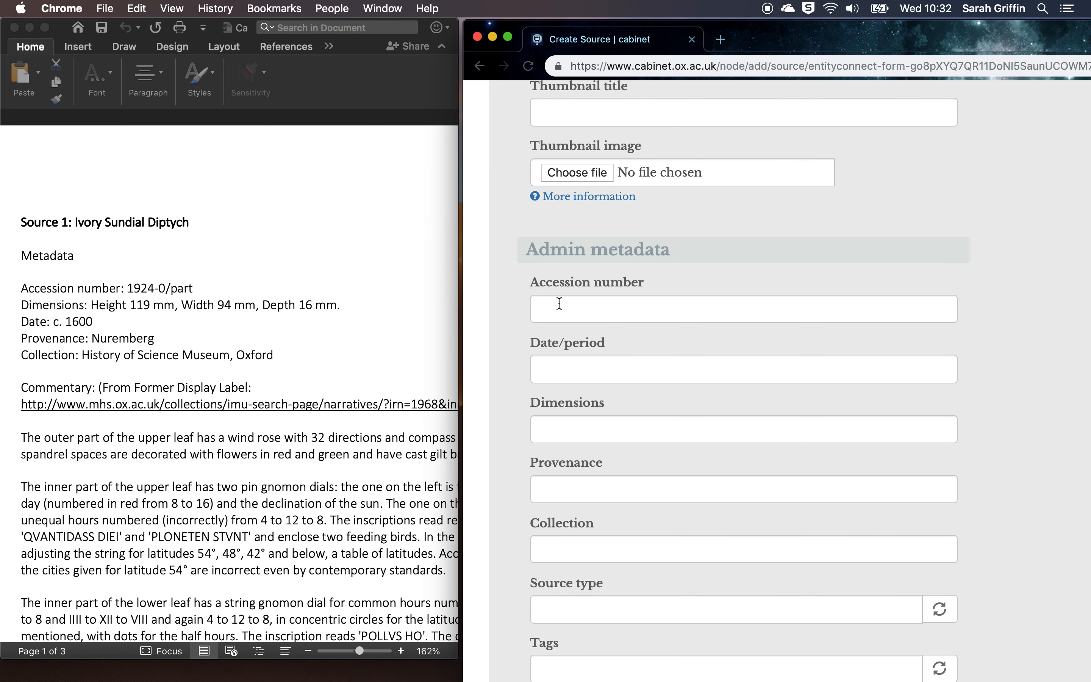
key("super+v")
Copy the date "c. 1600" from the Word document into the source's Date/period field
left_click(631, 368)
left_click(329, 311)
left_click_drag(94, 321, 59, 322)
key("super+c")
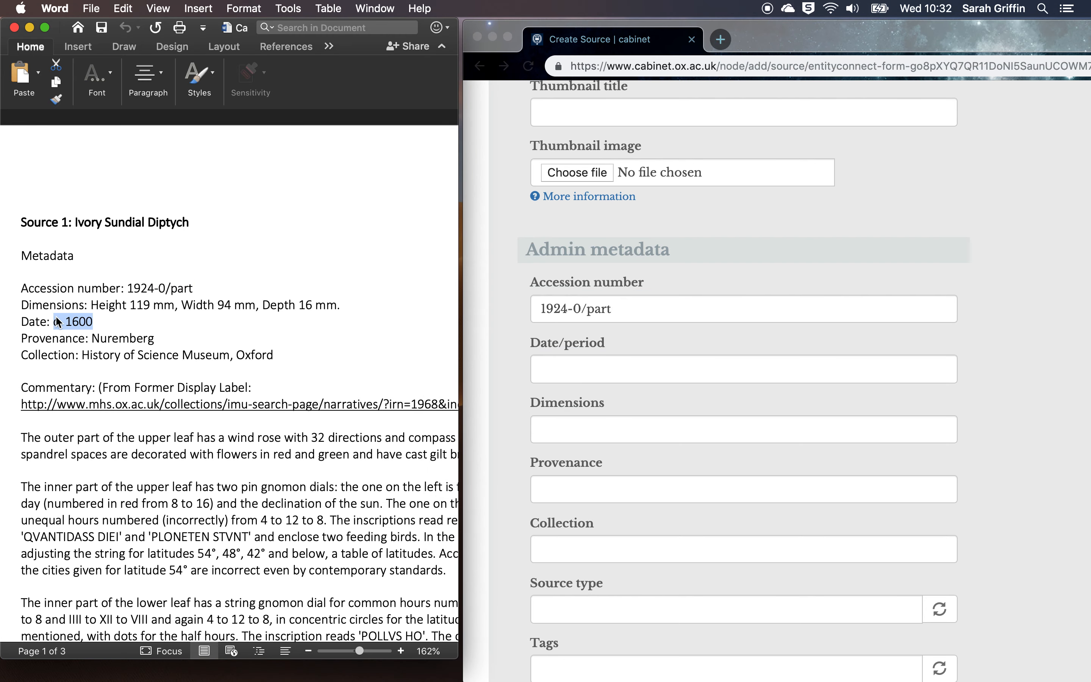
left_click(607, 365)
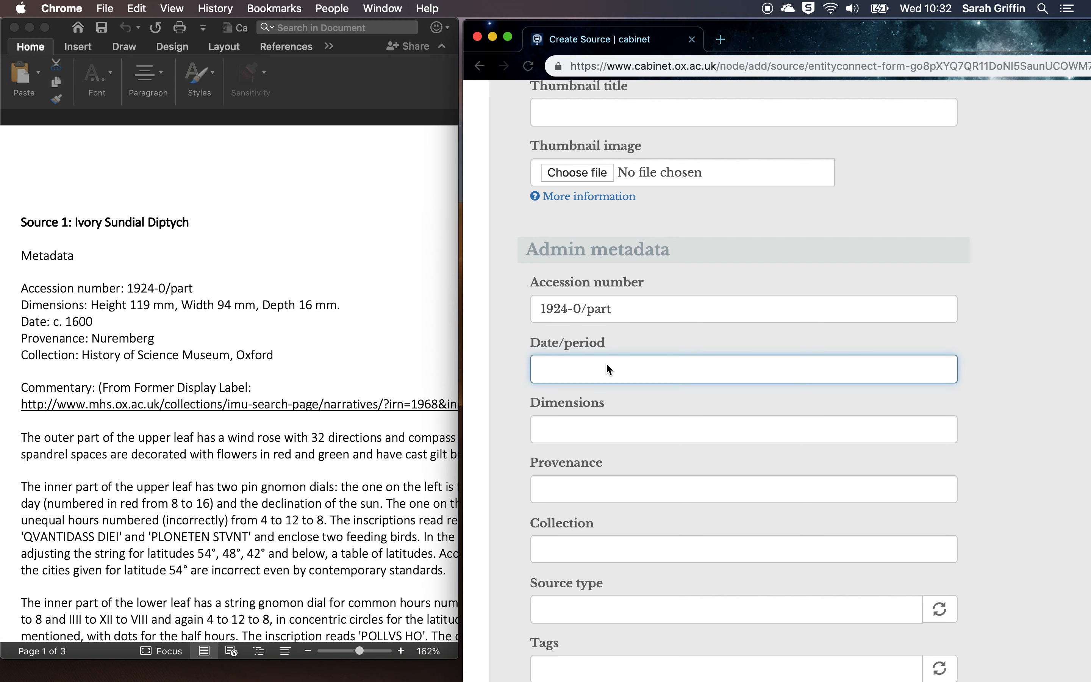
key("super+v")
Copy the provenance "Nuremberg" from the Word document into the source's Provenance field
key("super+Tab")
left_click_drag(161, 338, 93, 339)
key("super+c")
left_click(594, 487)
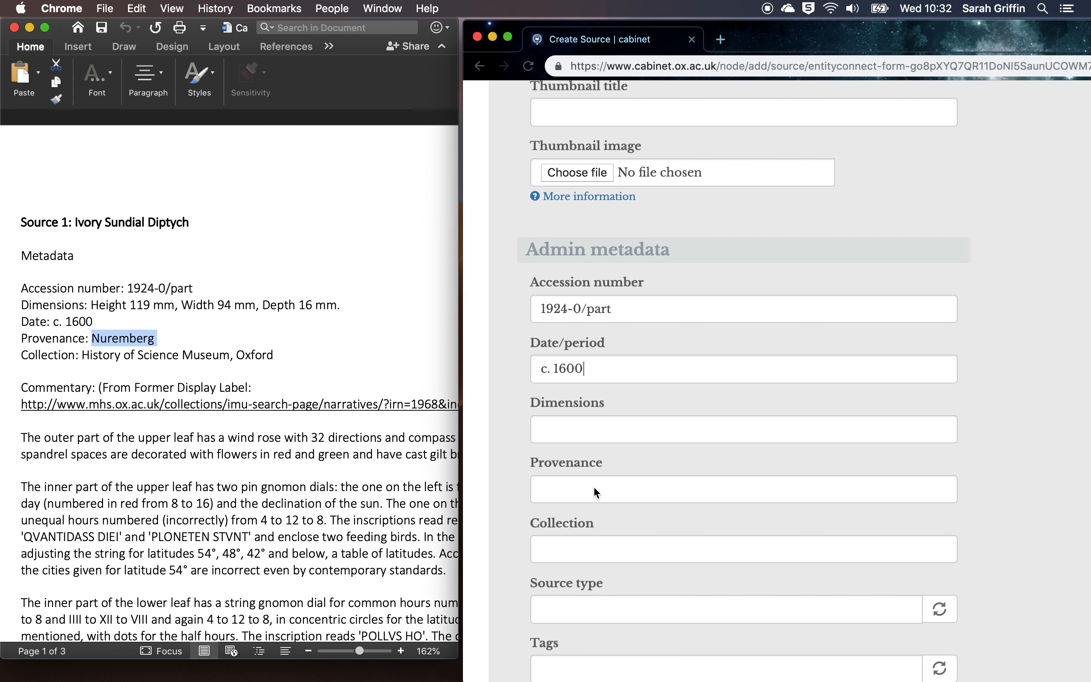
key("super+v")
Copy "Height 119 mm, Width 94 mm, Depth 16 mm" from the Word document into the source's Dimensions field
key("super+Tab")
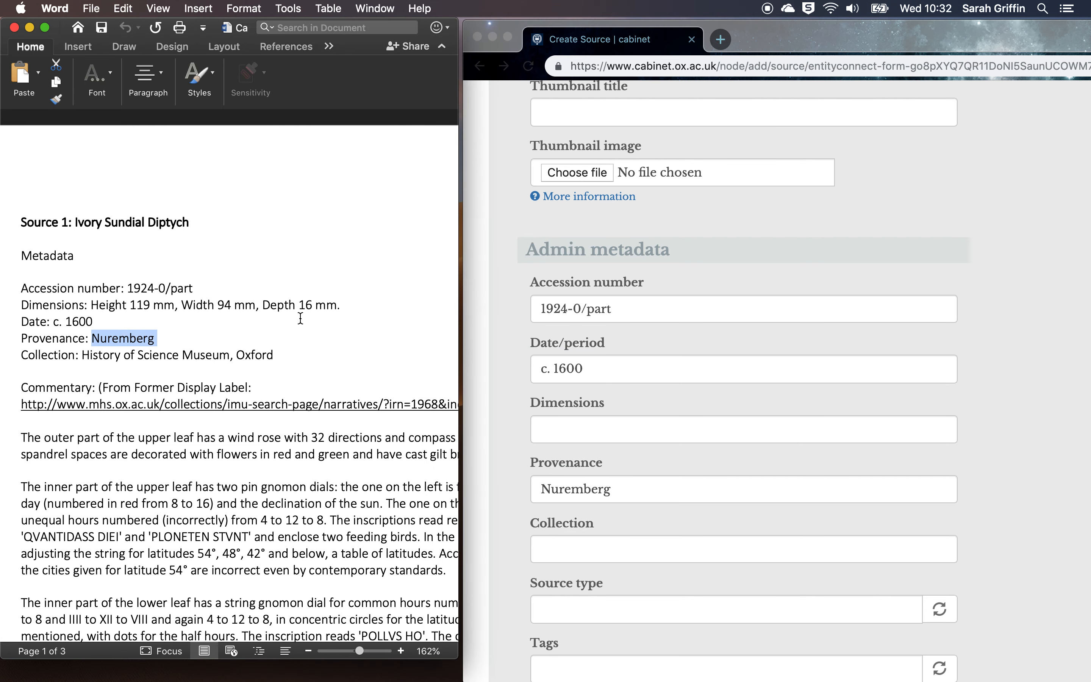
left_click_drag(335, 306, 106, 309)
key("super+c")
left_click(555, 436)
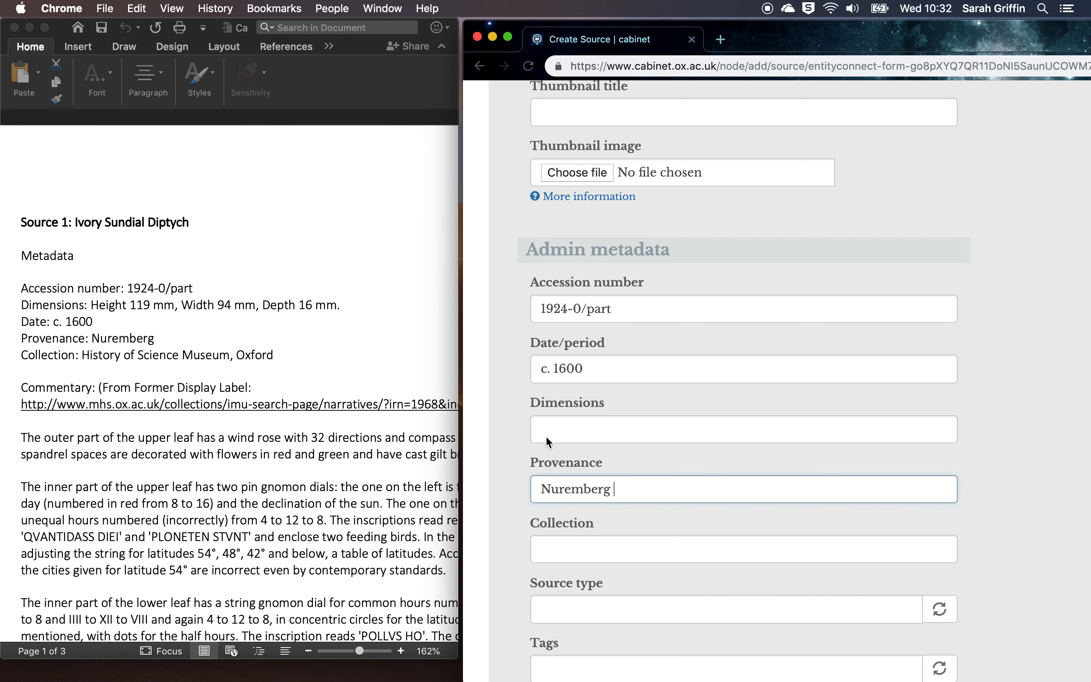
key("super+v")
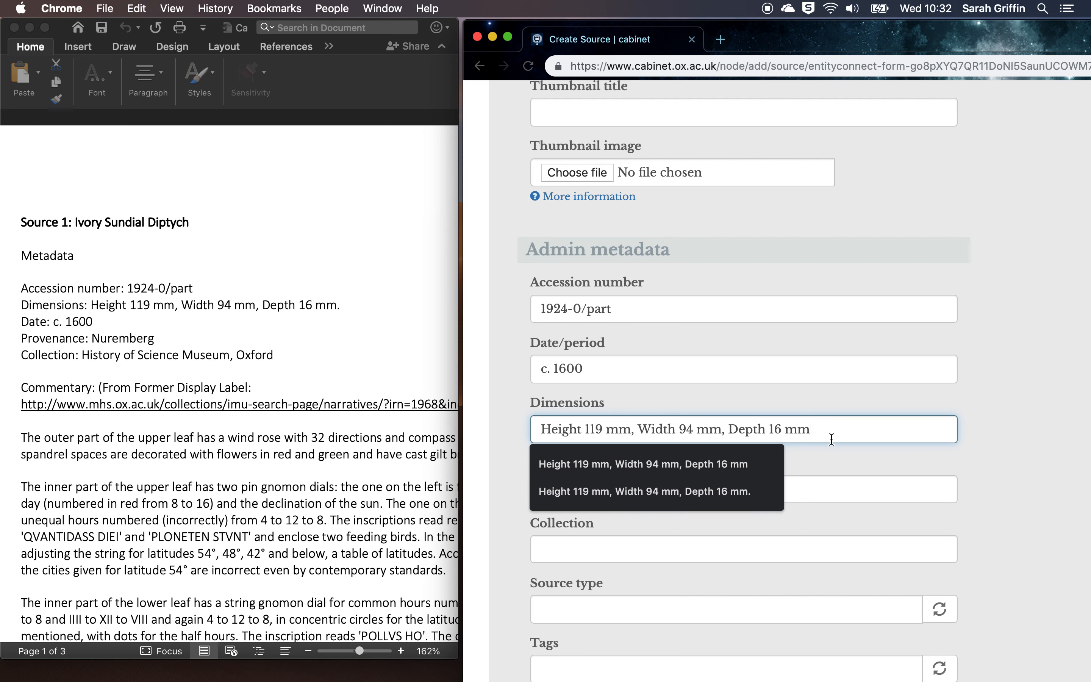
left_click(717, 523)
Copy "History of Science Museum, Oxford" from the Word document into the source's Collection field
left_click(624, 546)
left_click_drag(278, 354, 99, 355)
key("super+c")
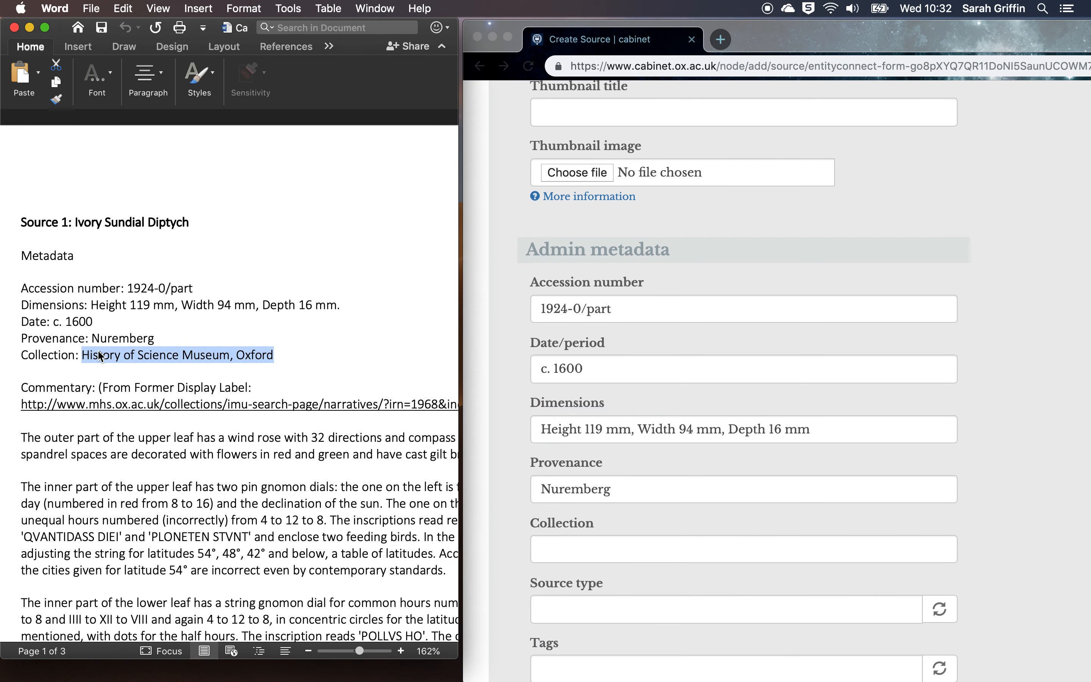
left_click(601, 544)
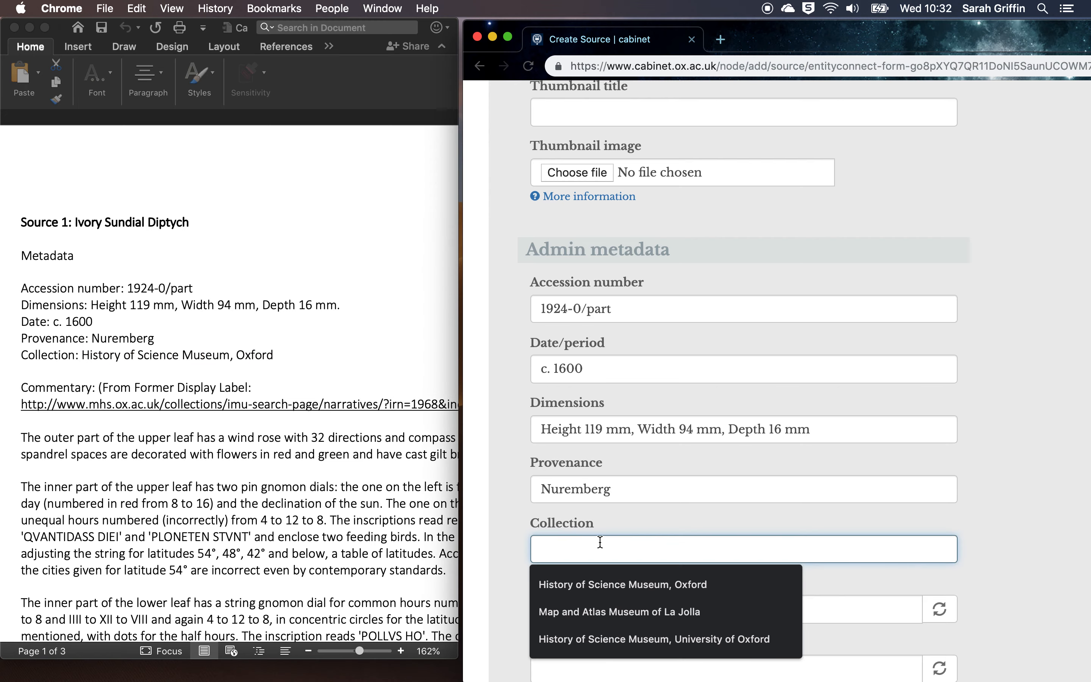
key("super+v")
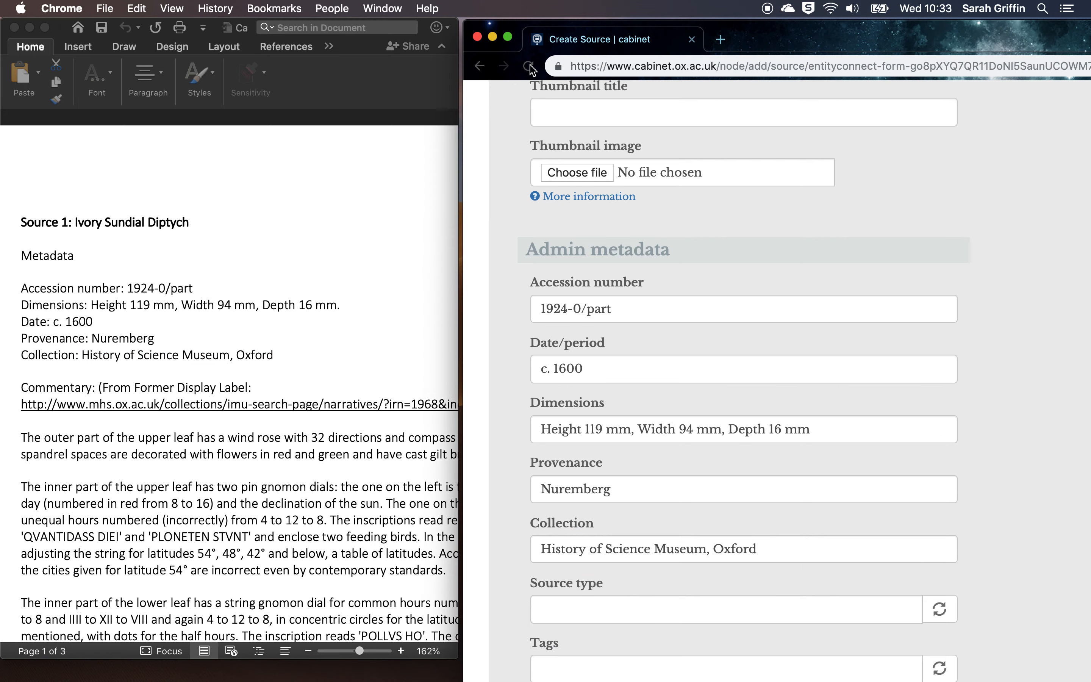
Return the Cabinet browser window to full screen and save the new Ivory Diptych Sundial source
left_click(508, 36)
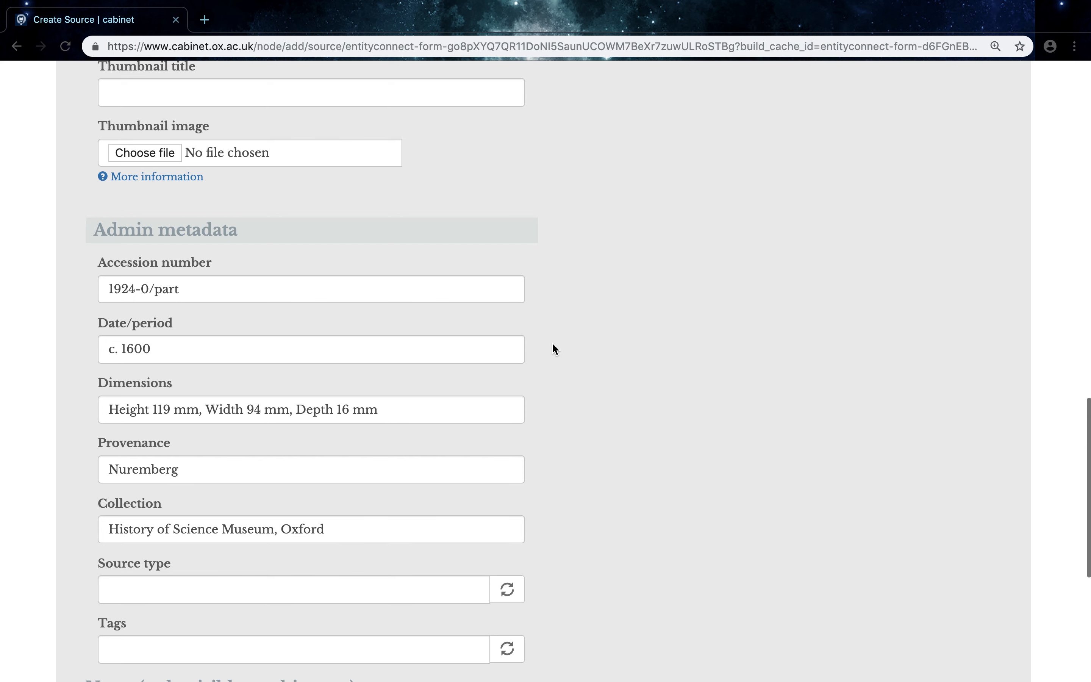
scroll(575, 397, "down", 8)
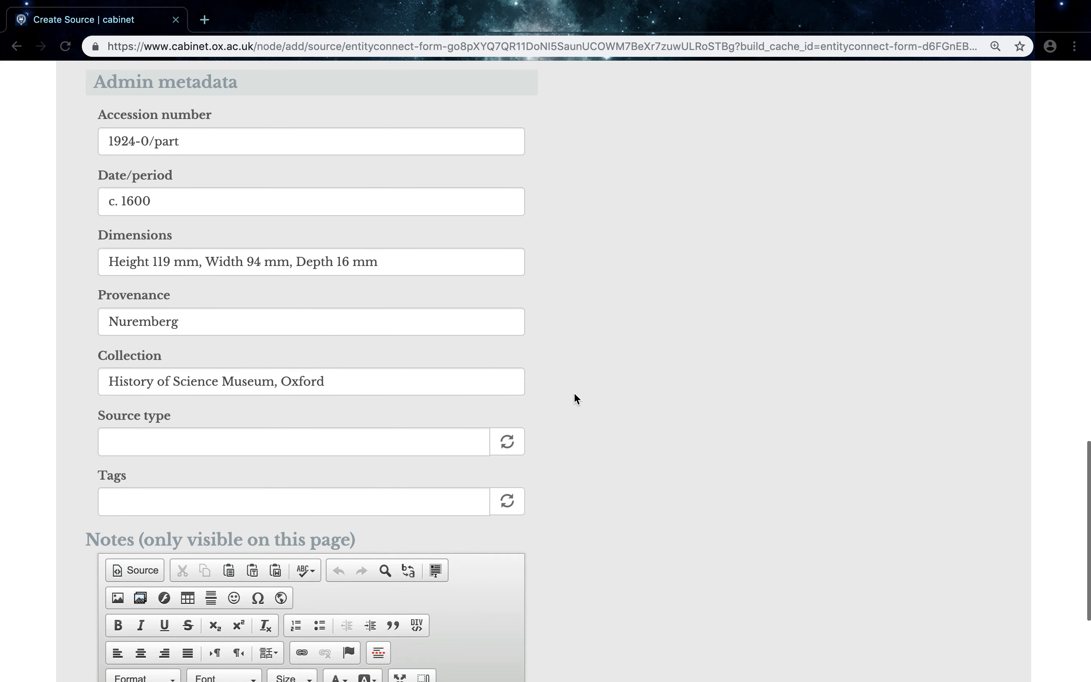
left_click(126, 621)
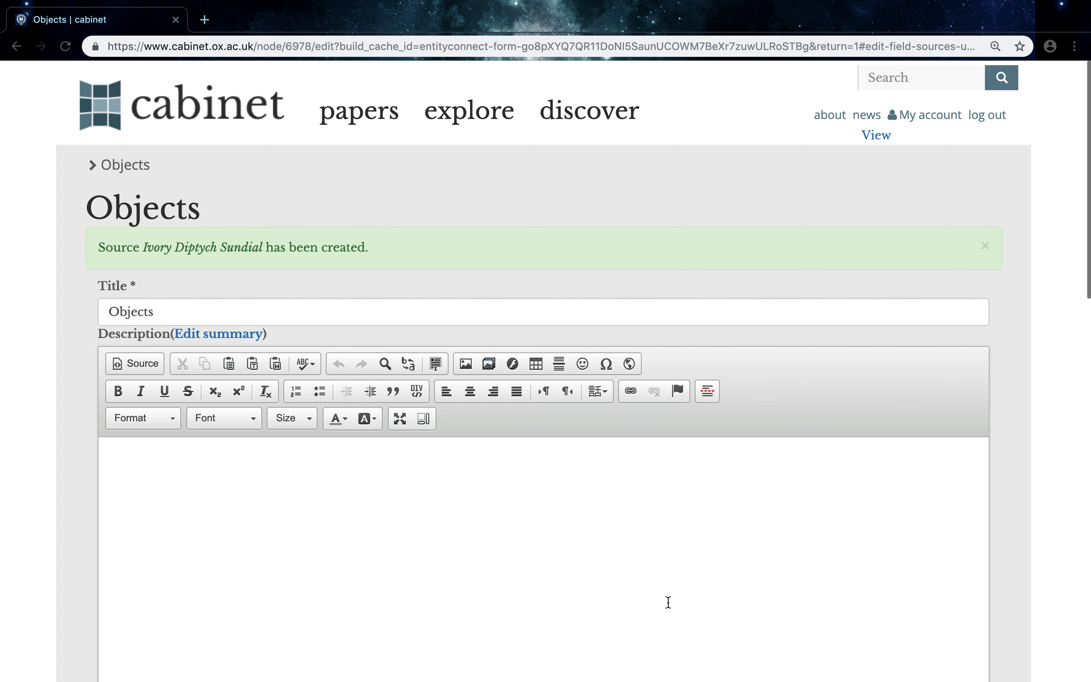
Save the Objects page with the Ivory Diptych Sundial among its uncategorised sources
scroll(682, 613, "down", 3)
scroll(683, 614, "up", 2)
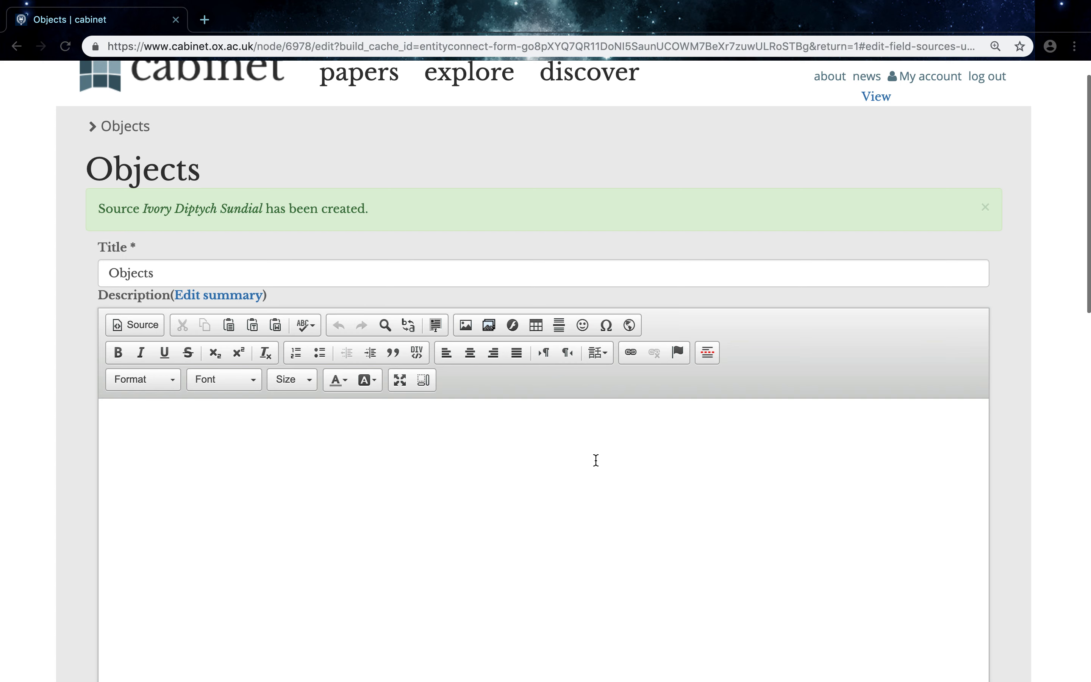
scroll(595, 512, "down", 15)
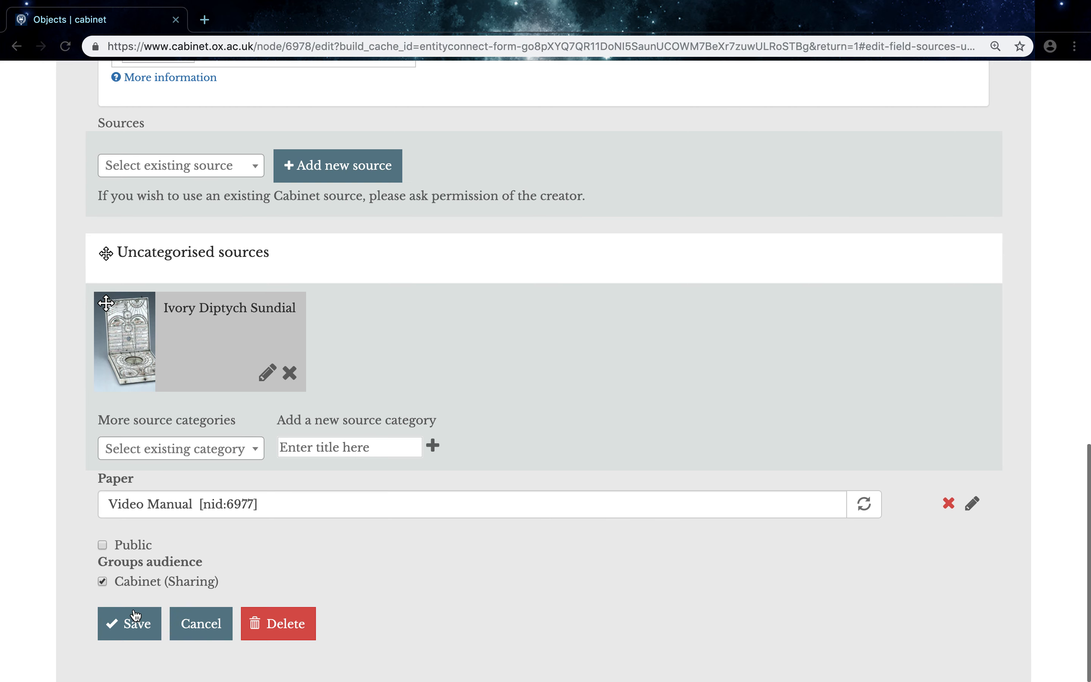
left_click(130, 628)
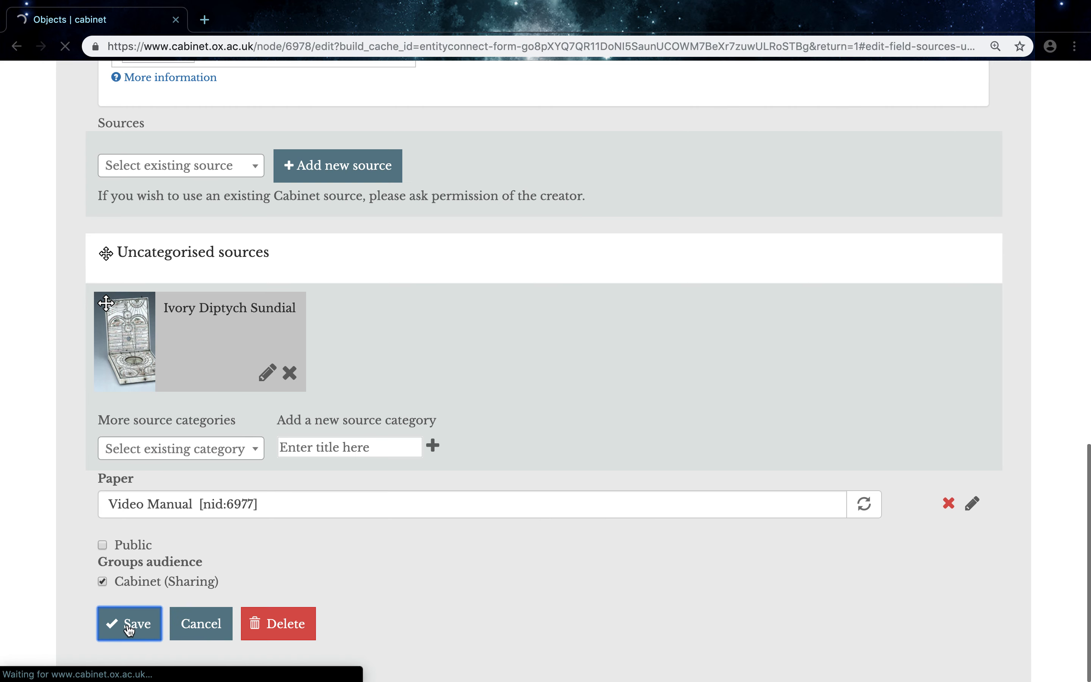